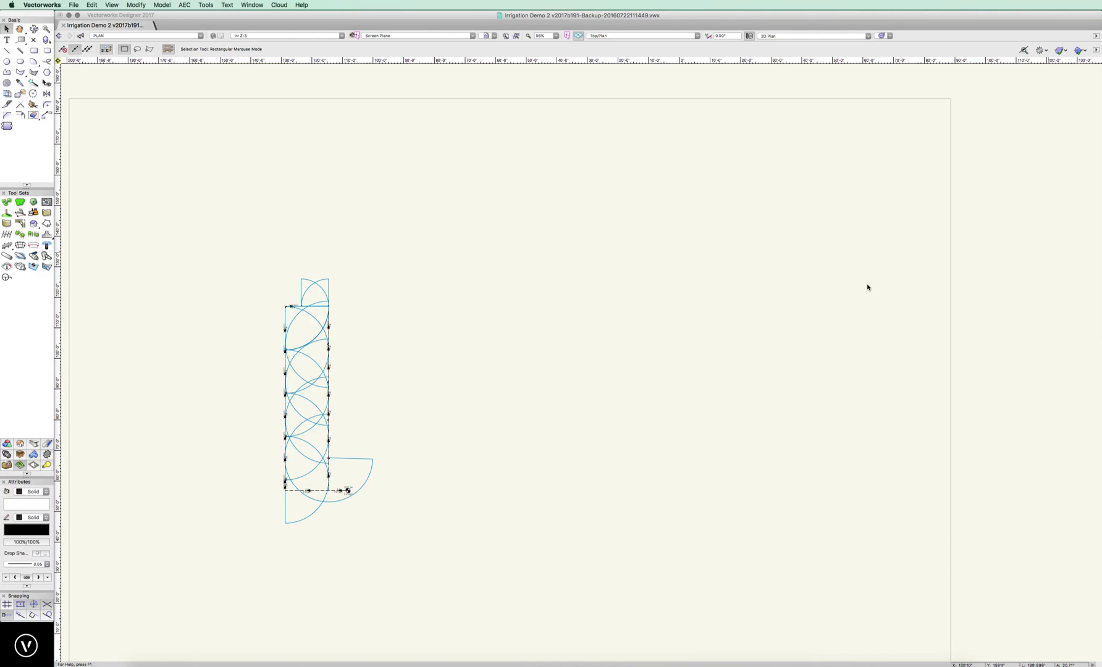
Step: Examine the properties of the zone kit valve in the front lawn, just below the entry walk
{"action": "scroll", "coordinate": [249, 510], "scroll_direction": "up", "scroll_amount": 1}
{"action": "scroll", "coordinate": [249, 510], "scroll_direction": "up", "scroll_amount": 2}
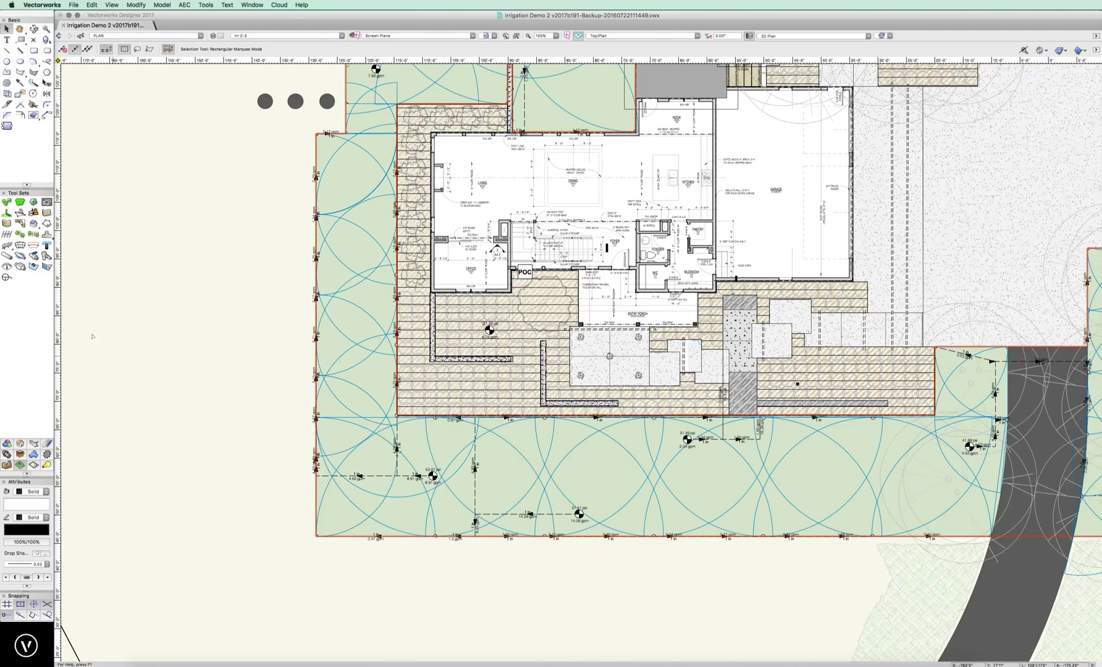
{"action": "key", "text": "h"}
{"action": "left_click_drag", "start_coordinate": [150, 305], "coordinate": [119, 414]}
{"action": "key", "text": "x"}
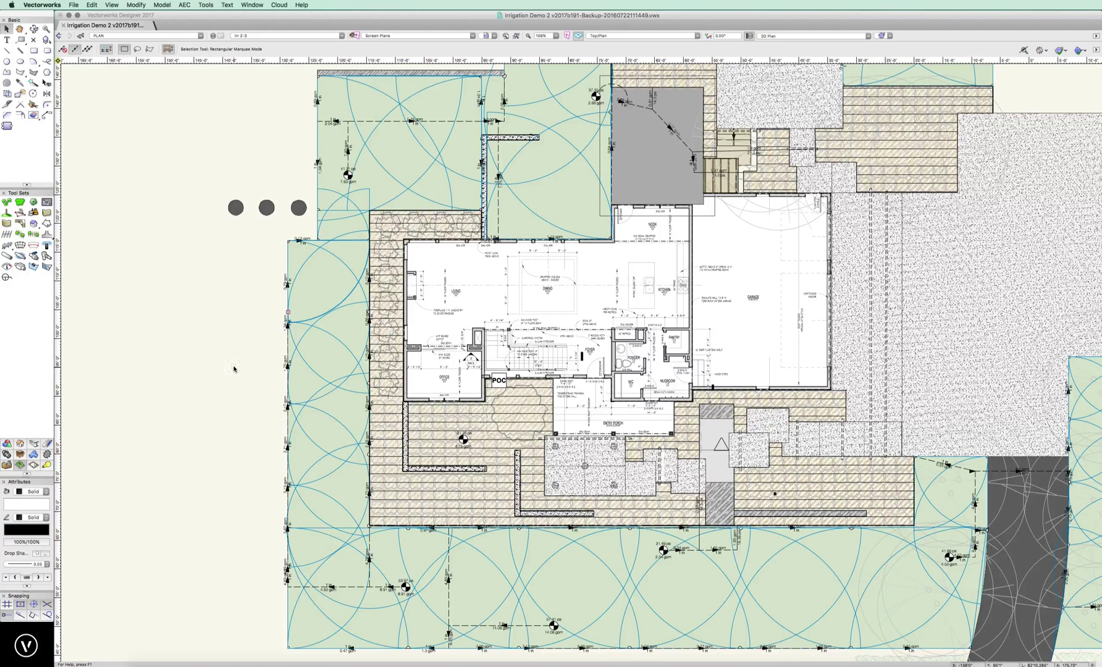
{"action": "scroll", "coordinate": [489, 494], "scroll_direction": "up", "scroll_amount": 1}
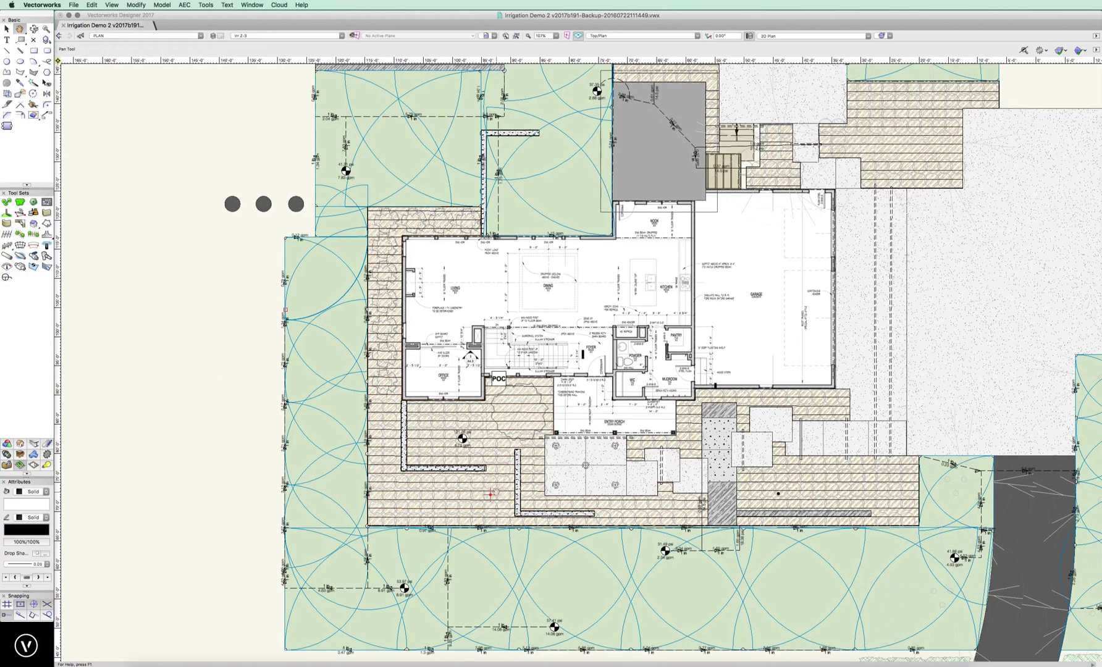
{"action": "left_click_drag", "start_coordinate": [490, 494], "coordinate": [314, 436]}
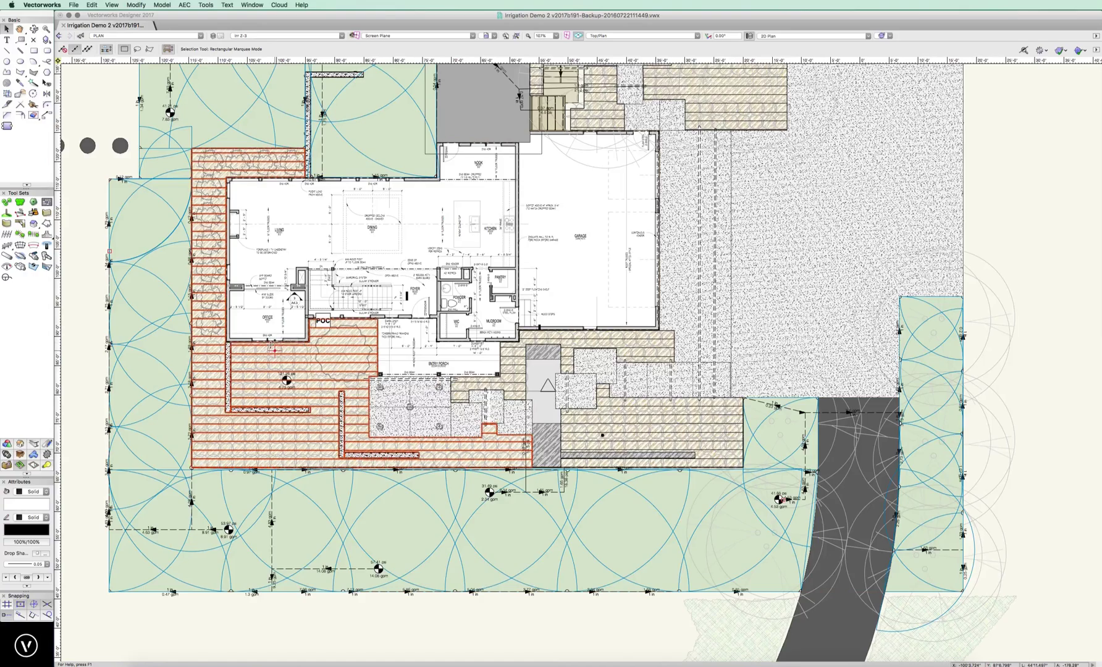
{"action": "middle_click_drag", "start_coordinate": [319, 331], "coordinate": [393, 421]}
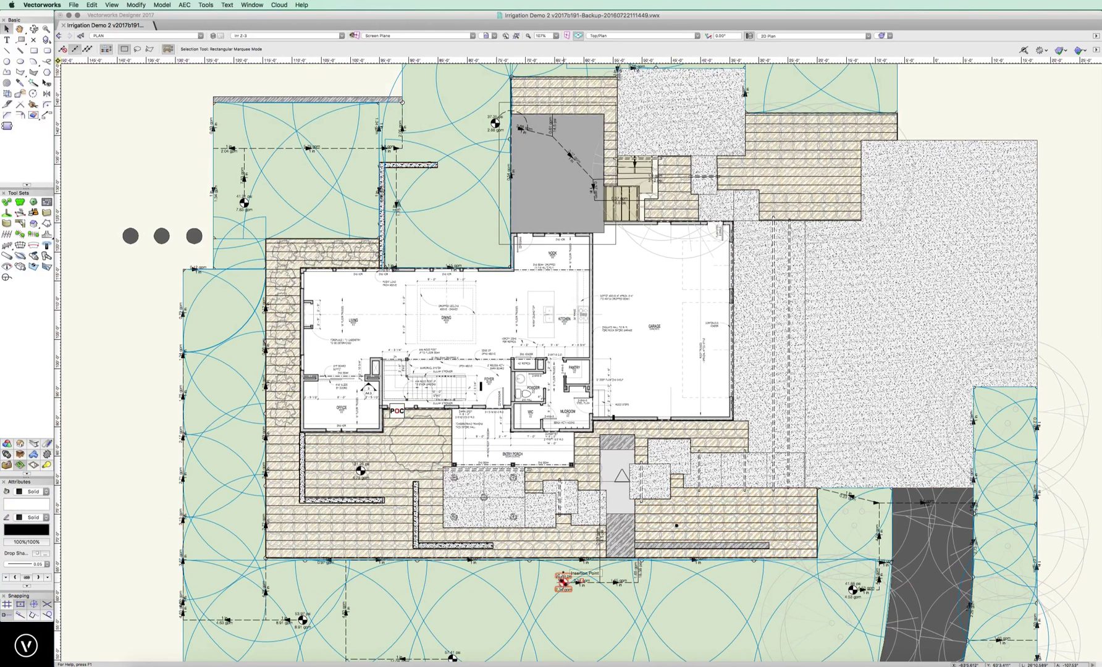
{"action": "left_click", "coordinate": [562, 581]}
{"action": "double_click", "coordinate": [562, 582]}
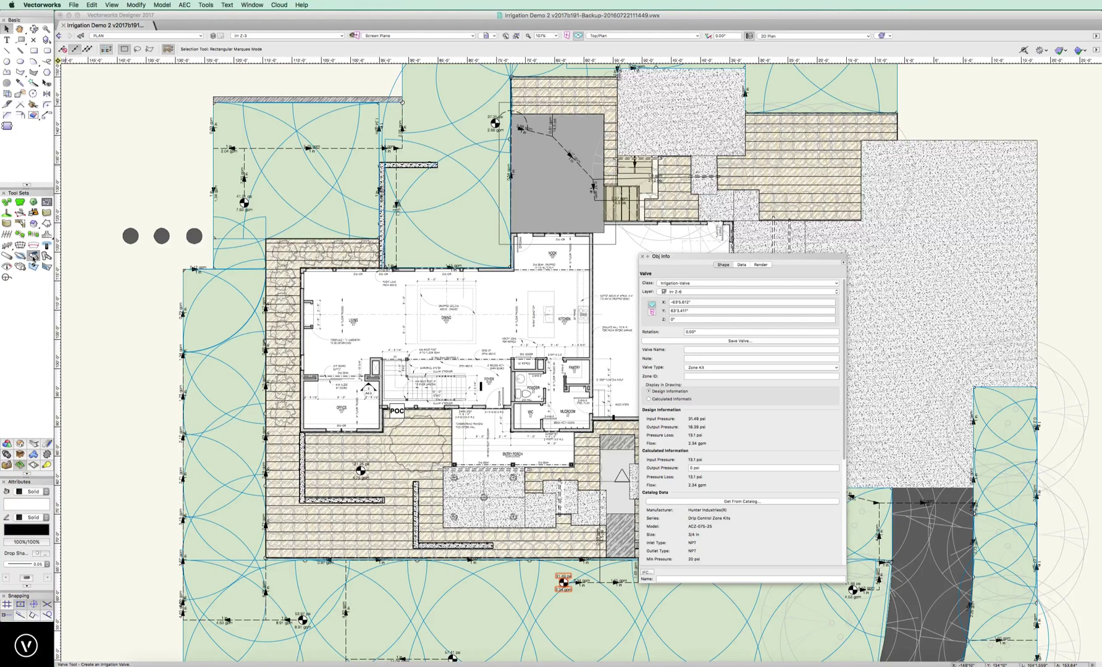
Step: Set the Valve tool to the Drip Control Zone Kits valve from the Hunter zone kits library, and close the object information
{"action": "left_click", "coordinate": [34, 258]}
{"action": "left_click", "coordinate": [88, 50]}
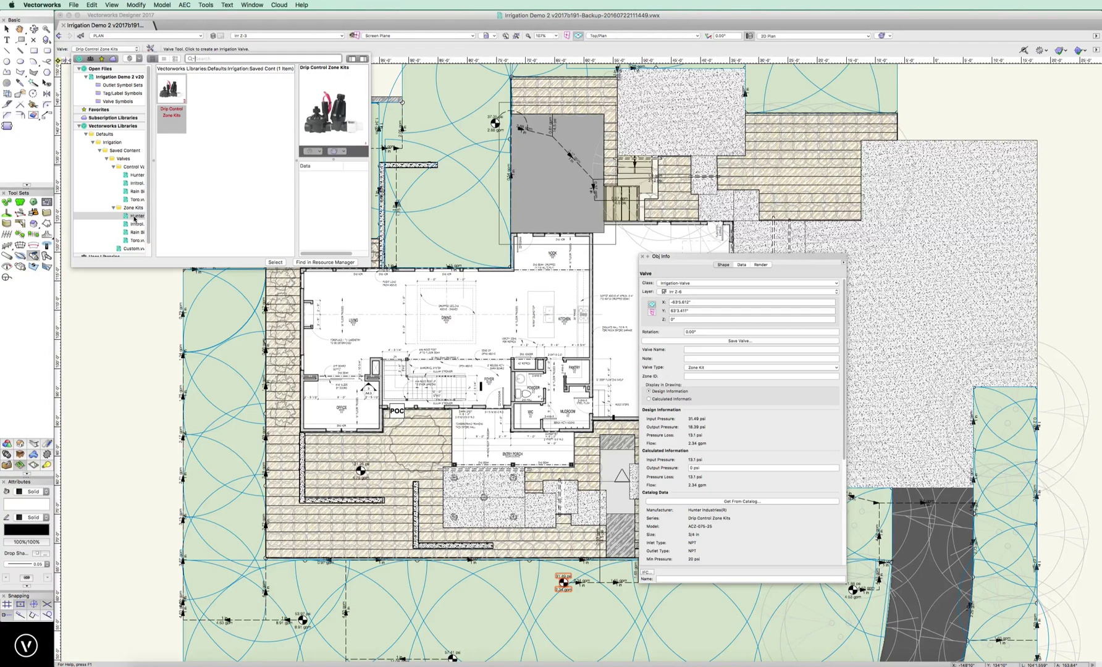
{"action": "left_click", "coordinate": [275, 262]}
{"action": "key", "text": "super+i"}
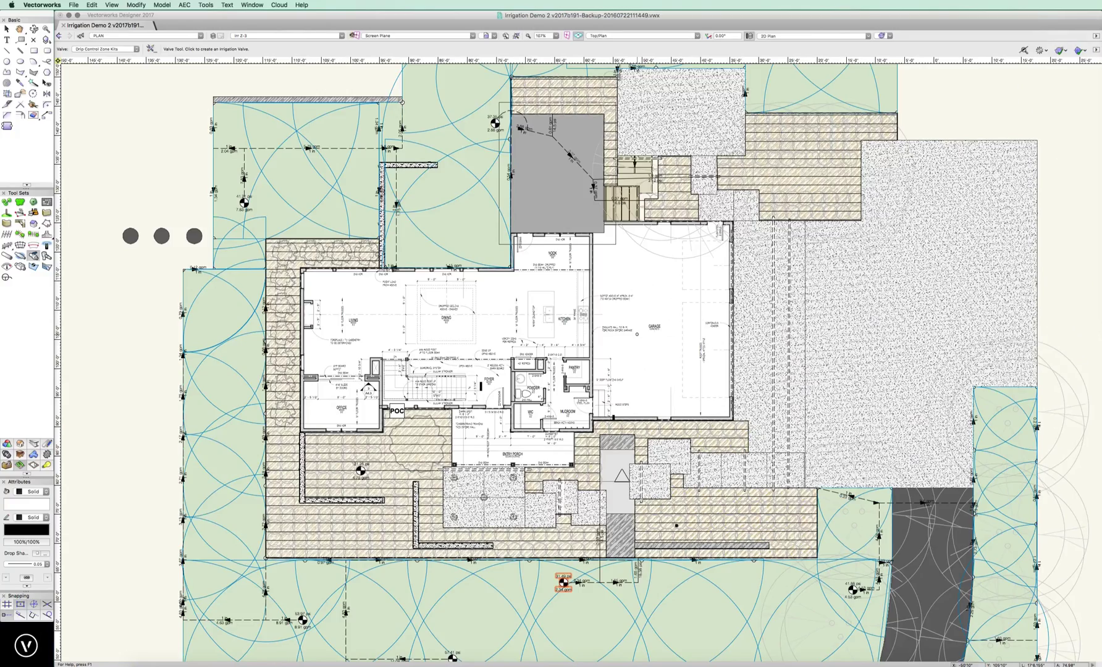
Step: Draw a main pipe from the valve beside the driveway, angled into the front lawn and then horizontally west to directly below the POC
{"action": "key", "text": "space"}
{"action": "mouse_move", "coordinate": [477, 605]}
{"action": "left_mouse_down"}
{"action": "mouse_move", "coordinate": [502, 557]}
{"action": "mouse_move", "coordinate": [506, 506]}
{"action": "mouse_move", "coordinate": [444, 576]}
{"action": "left_mouse_up"}
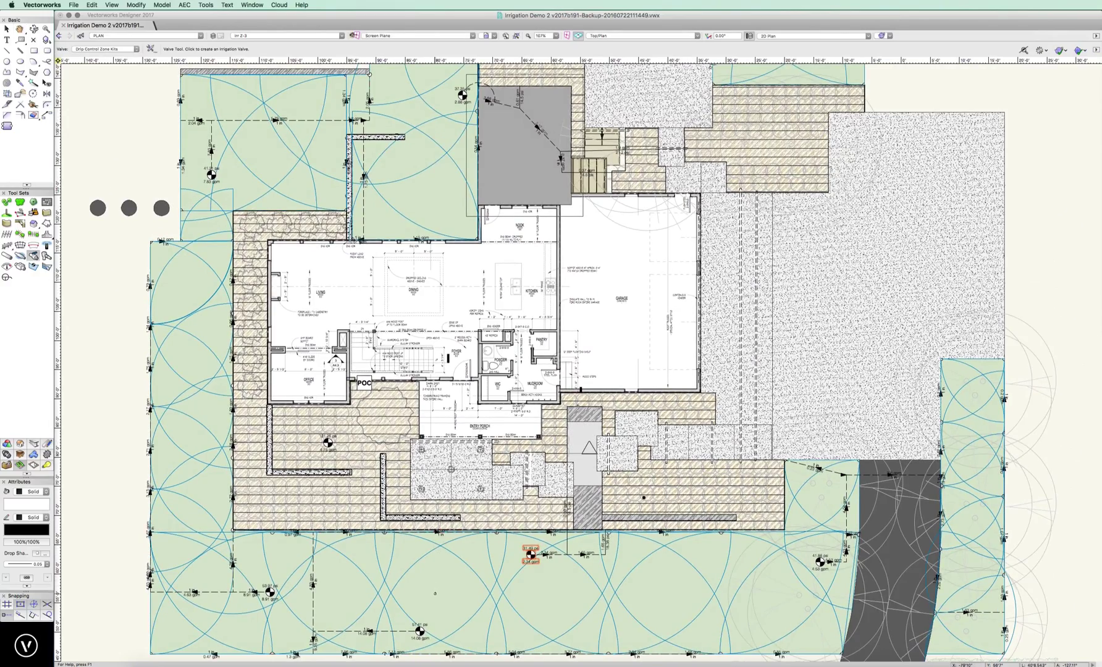
{"action": "mouse_move", "coordinate": [436, 593]}
{"action": "middle_mouse_down"}
{"action": "mouse_move", "coordinate": [471, 562]}
{"action": "mouse_move", "coordinate": [476, 537]}
{"action": "middle_mouse_up"}
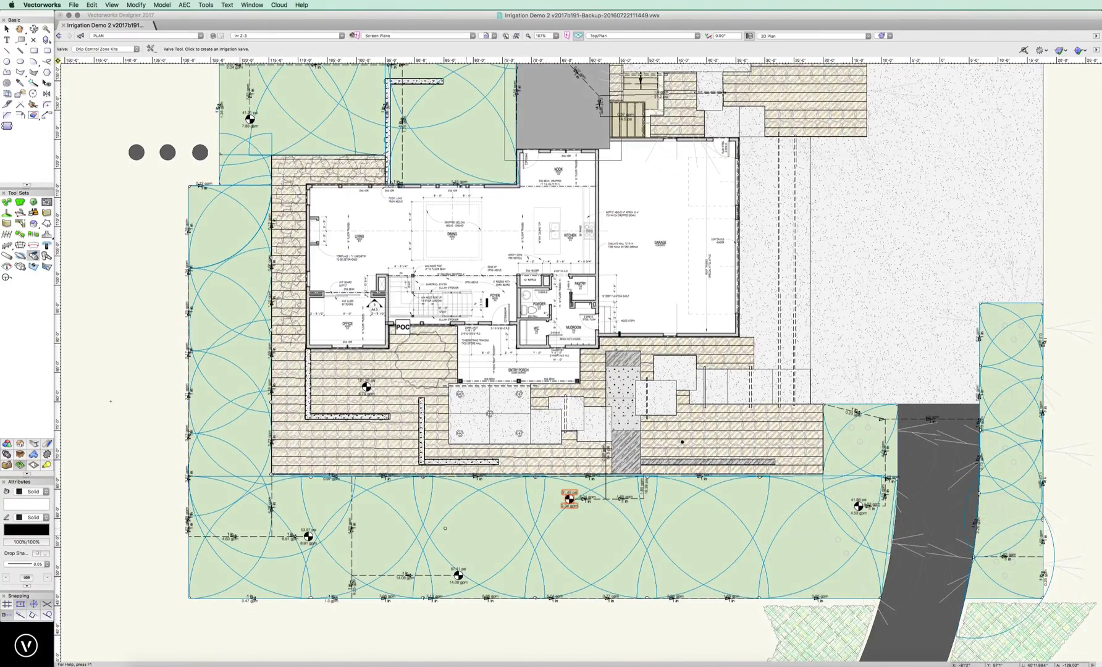
{"action": "left_click", "coordinate": [6, 256]}
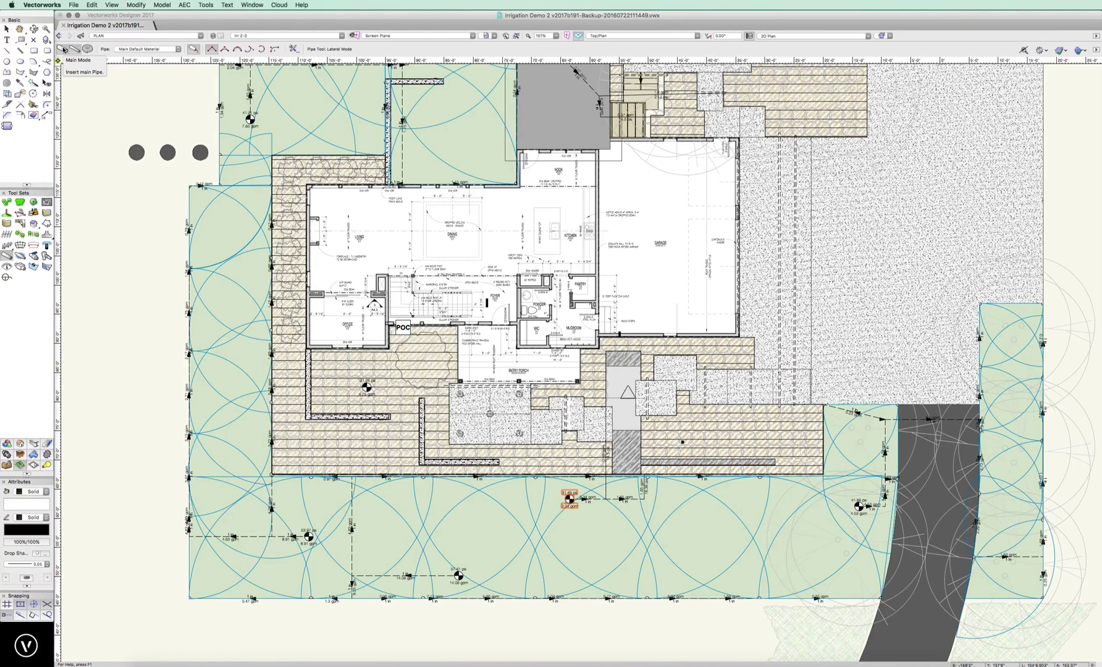
{"action": "left_click", "coordinate": [63, 49]}
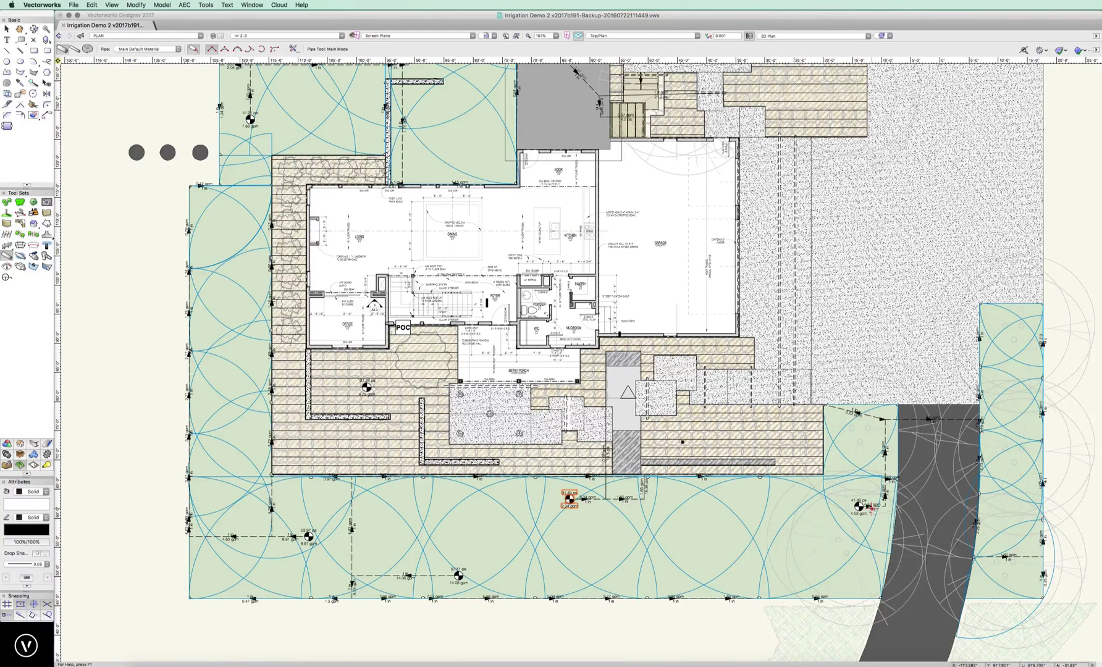
{"action": "left_click", "coordinate": [859, 507]}
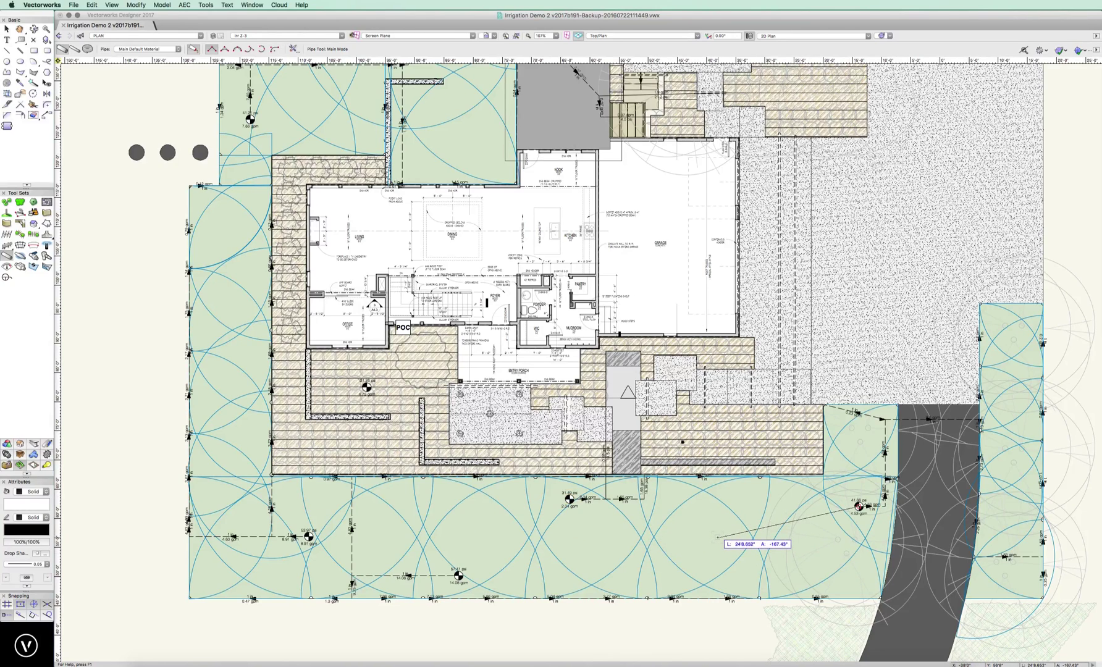
{"action": "left_click", "coordinate": [730, 537]}
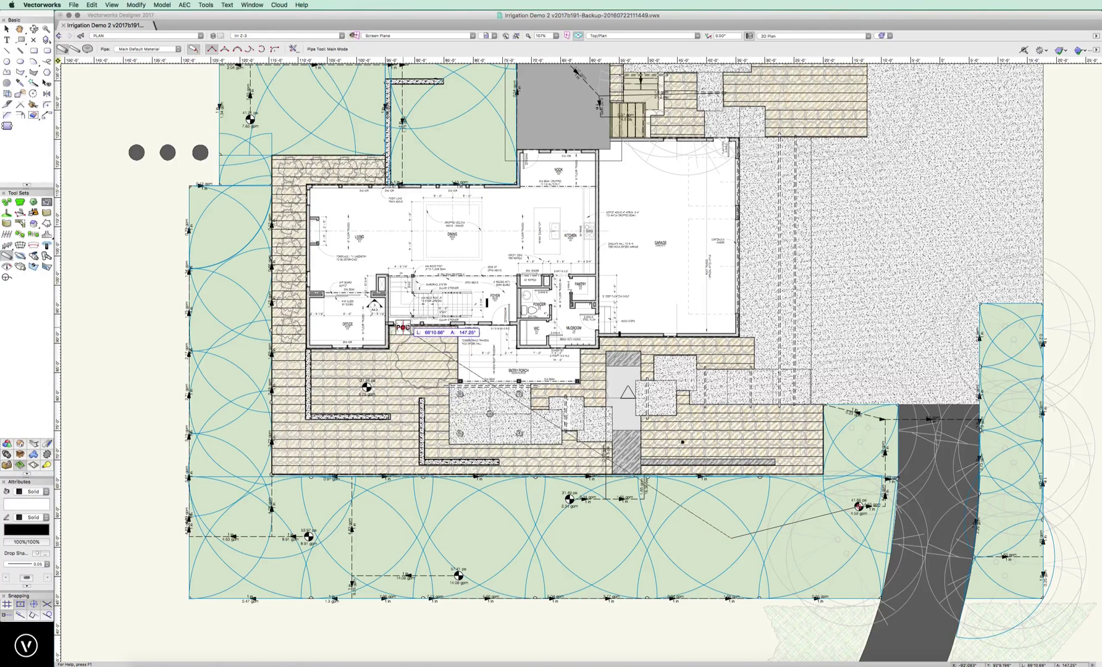
{"action": "double_click", "coordinate": [403, 537]}
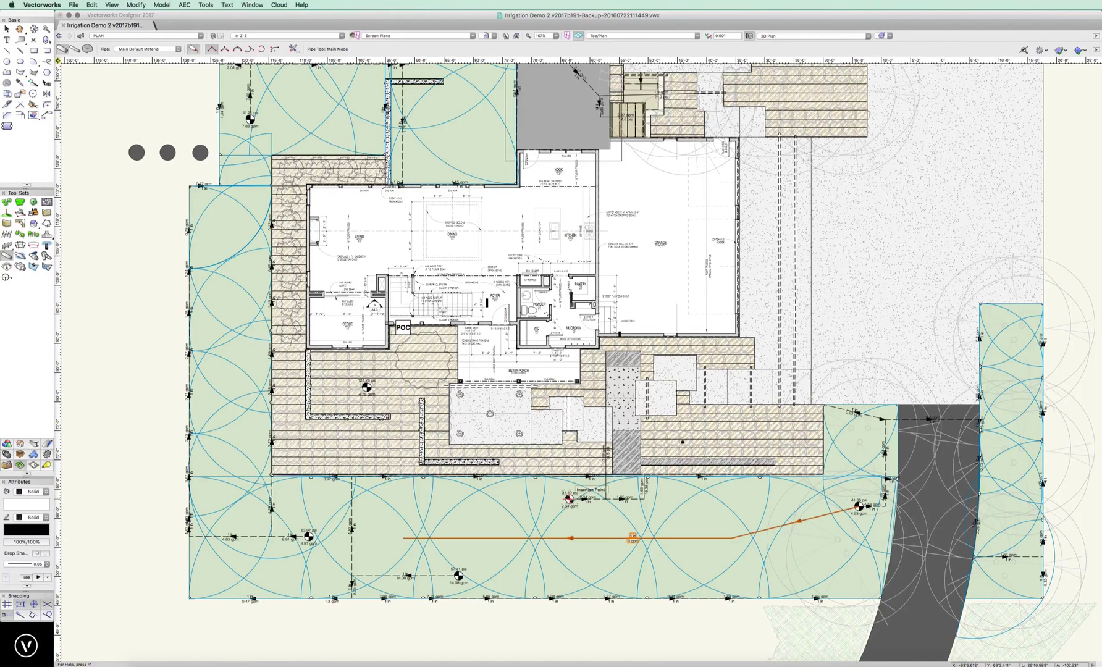
Step: Connect the other three front lawn valves to the horizontal main line with main pipes
{"action": "left_click", "coordinate": [569, 499]}
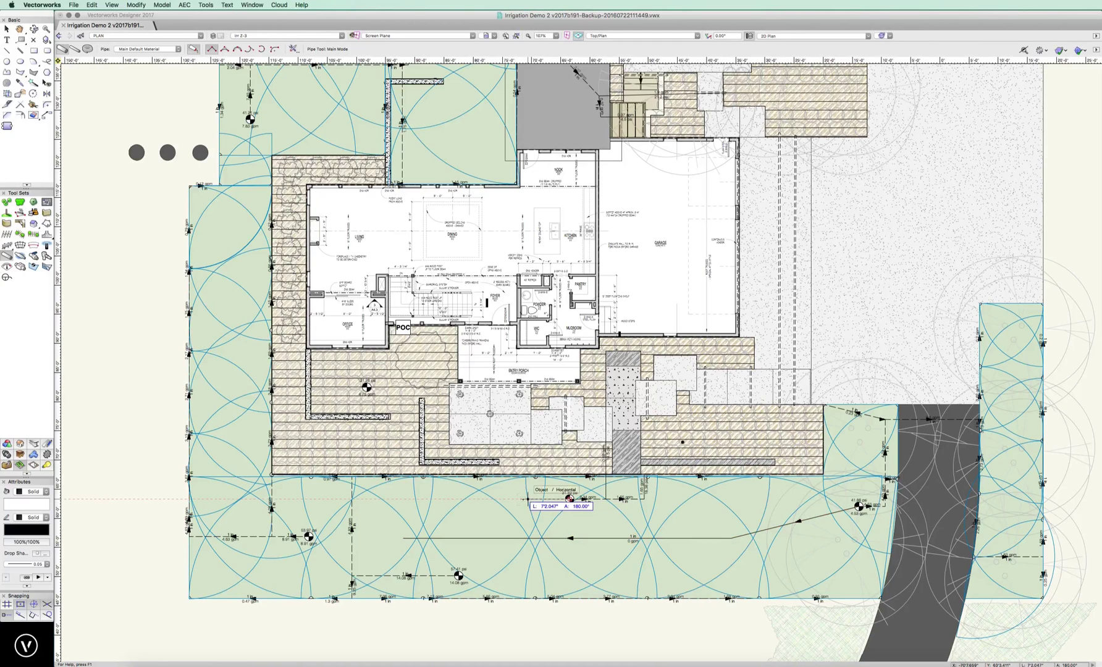
{"action": "left_click", "coordinate": [518, 499]}
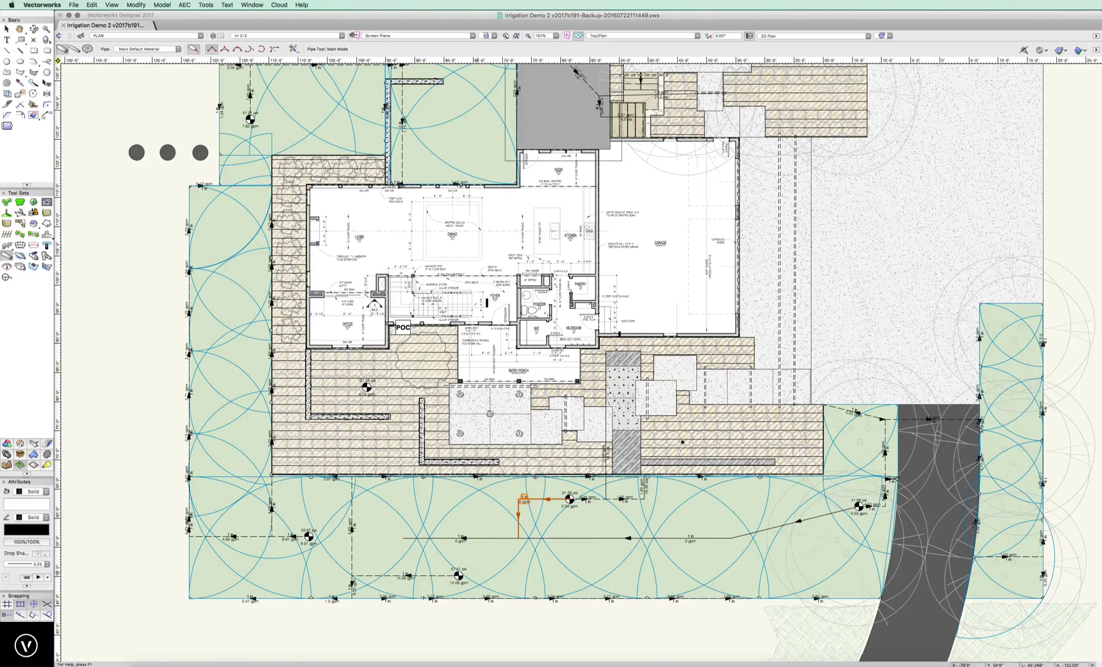
{"action": "left_click", "coordinate": [494, 576]}
{"action": "left_click", "coordinate": [495, 538]}
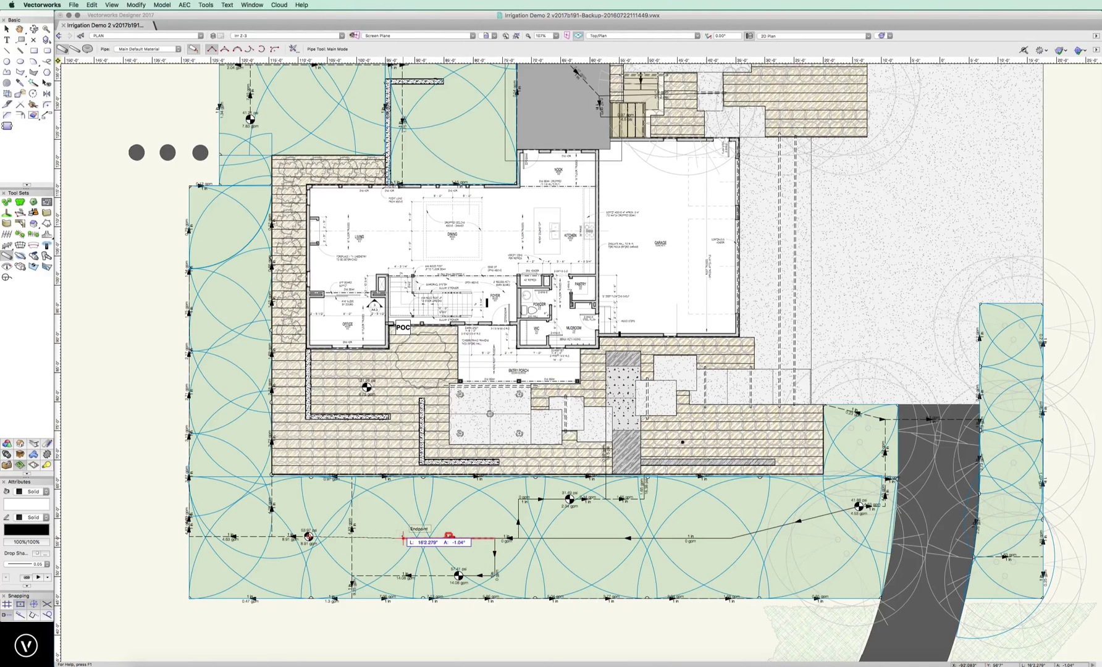
{"action": "left_click", "coordinate": [403, 538]}
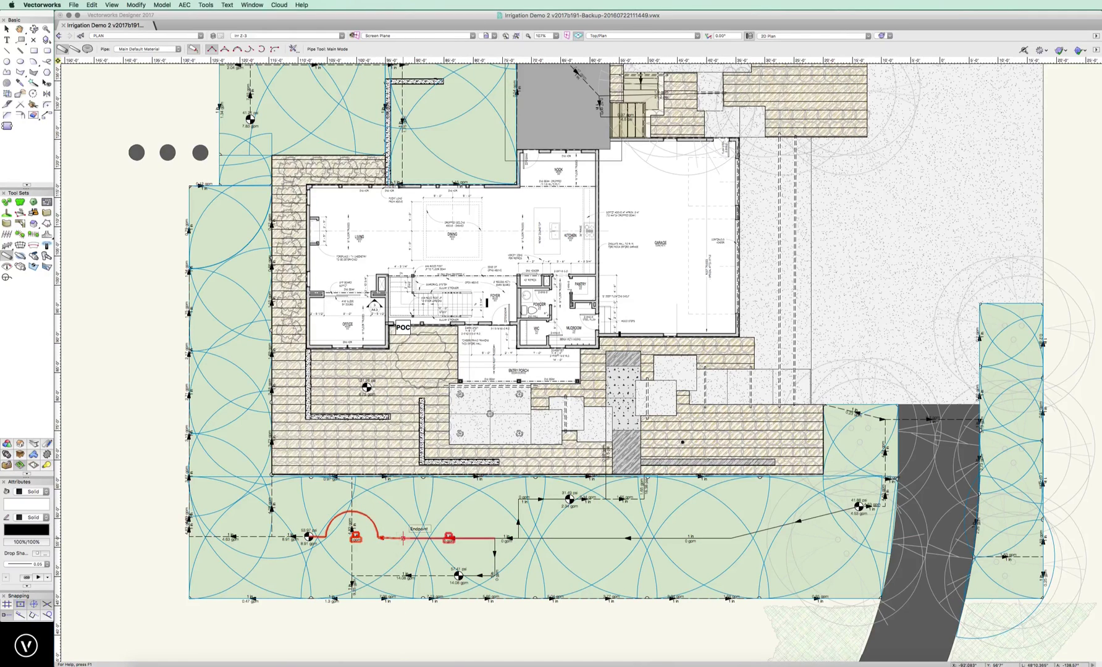
Step: Draw a main pipe from the main line's west end up, west across the front lawn, and north to the upper-left lawn's valve
{"action": "left_click", "coordinate": [404, 537]}
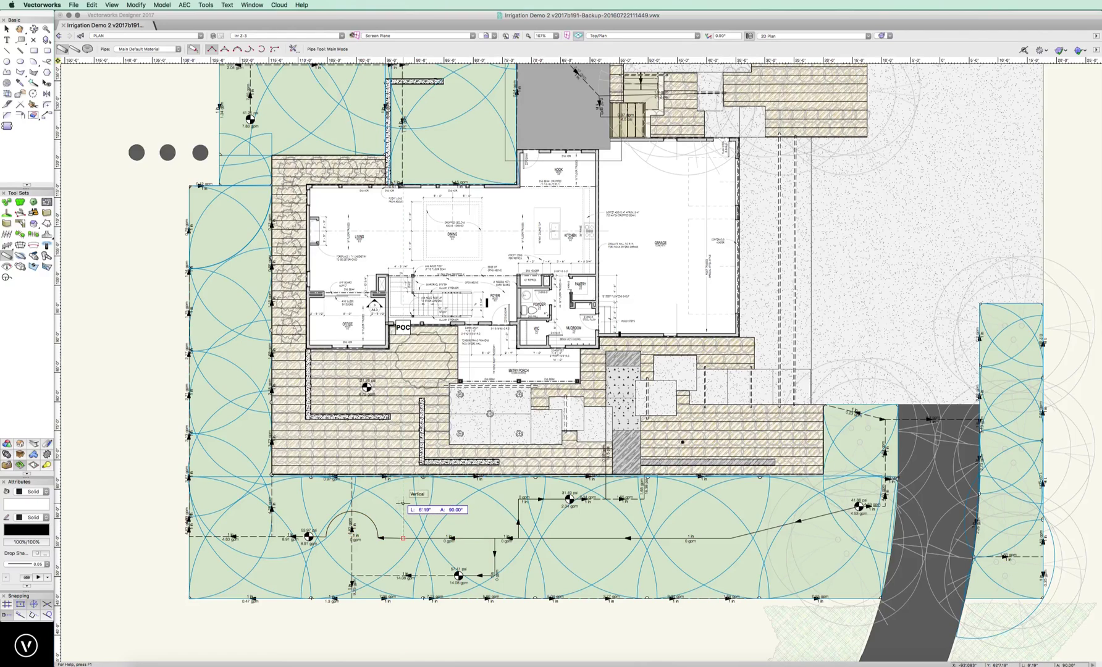
{"action": "left_click", "coordinate": [403, 498]}
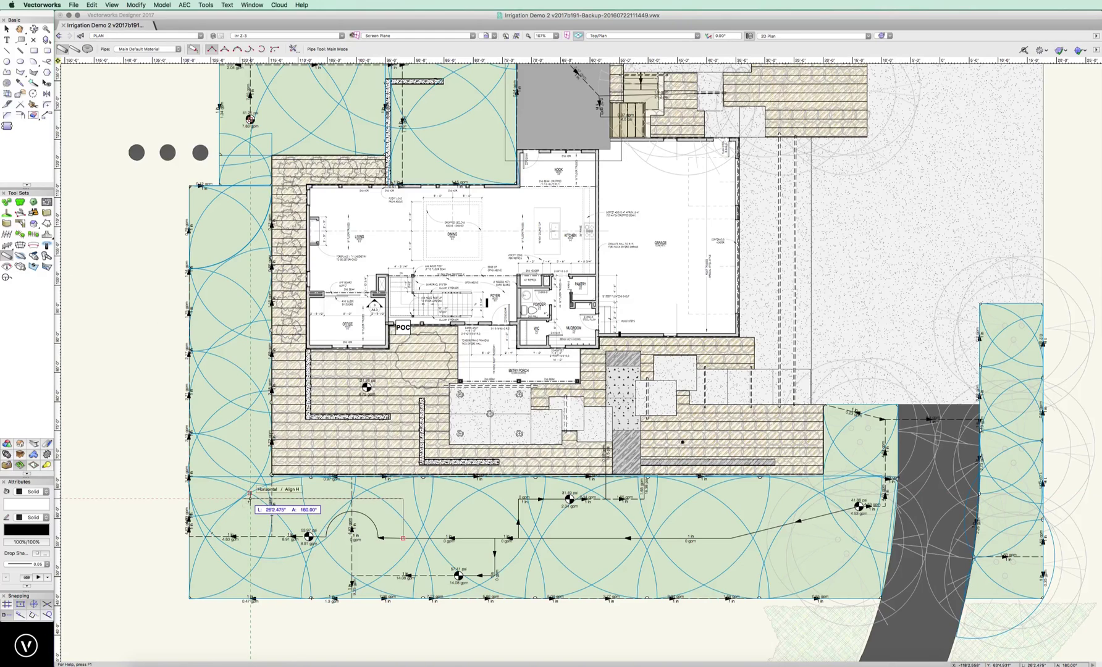
{"action": "left_click", "coordinate": [250, 494]}
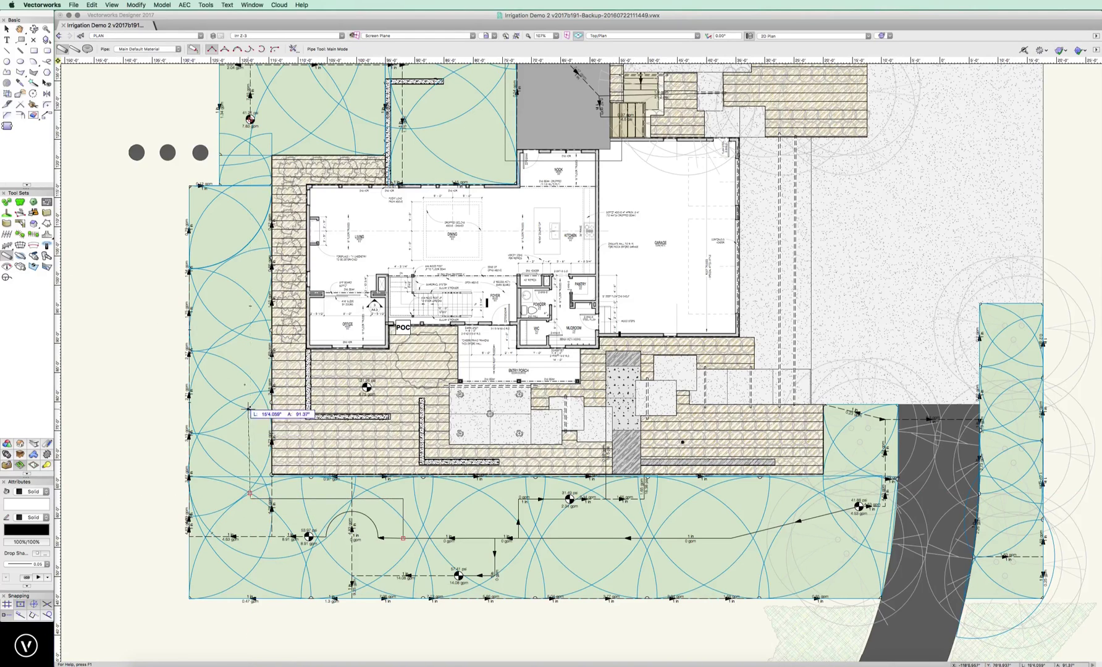
{"action": "left_click", "coordinate": [249, 119]}
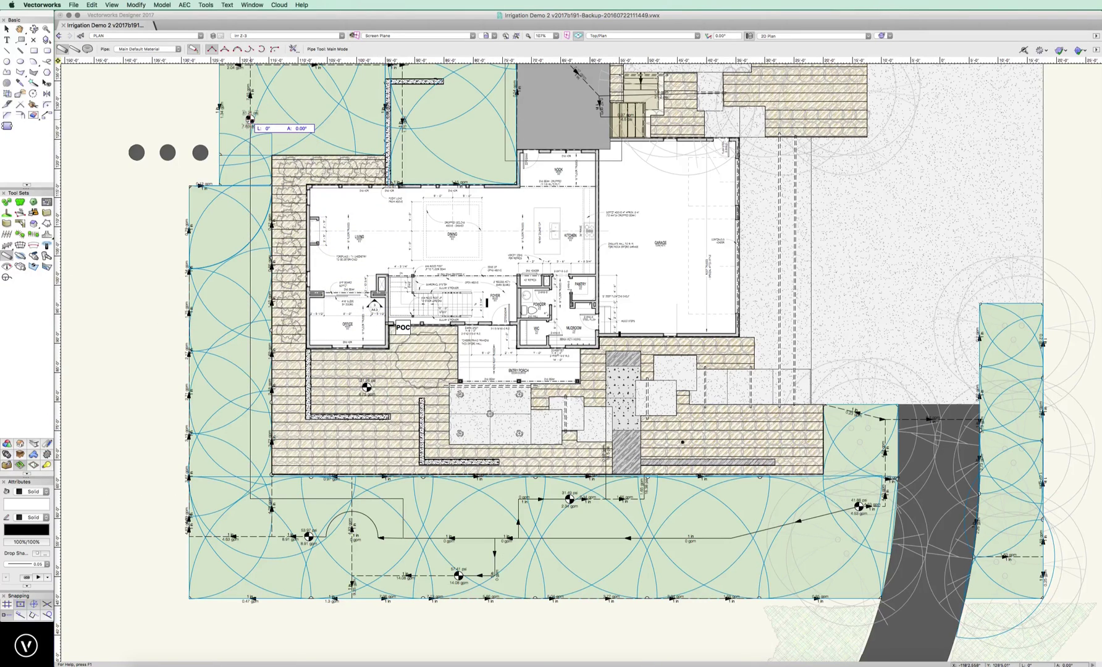
{"action": "double_click", "coordinate": [249, 119]}
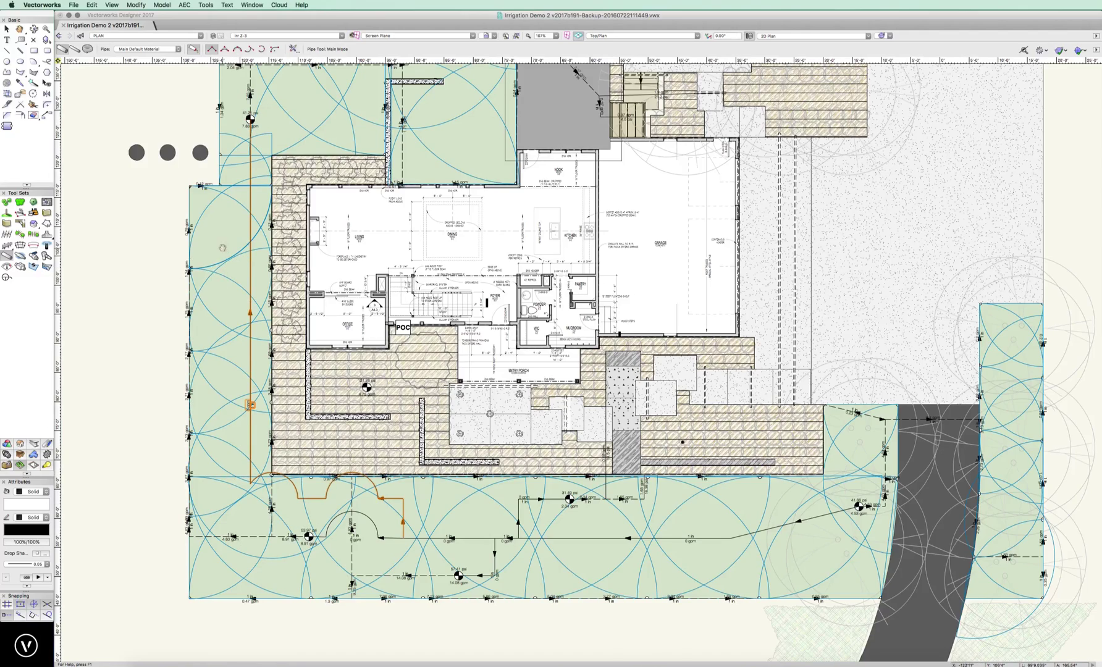
Step: Continue the main pipe from the west run across to the rear lawn's valve, and branch it to the valve beside the grey patio
{"action": "middle_click_drag", "start_coordinate": [222, 247], "coordinate": [236, 439]}
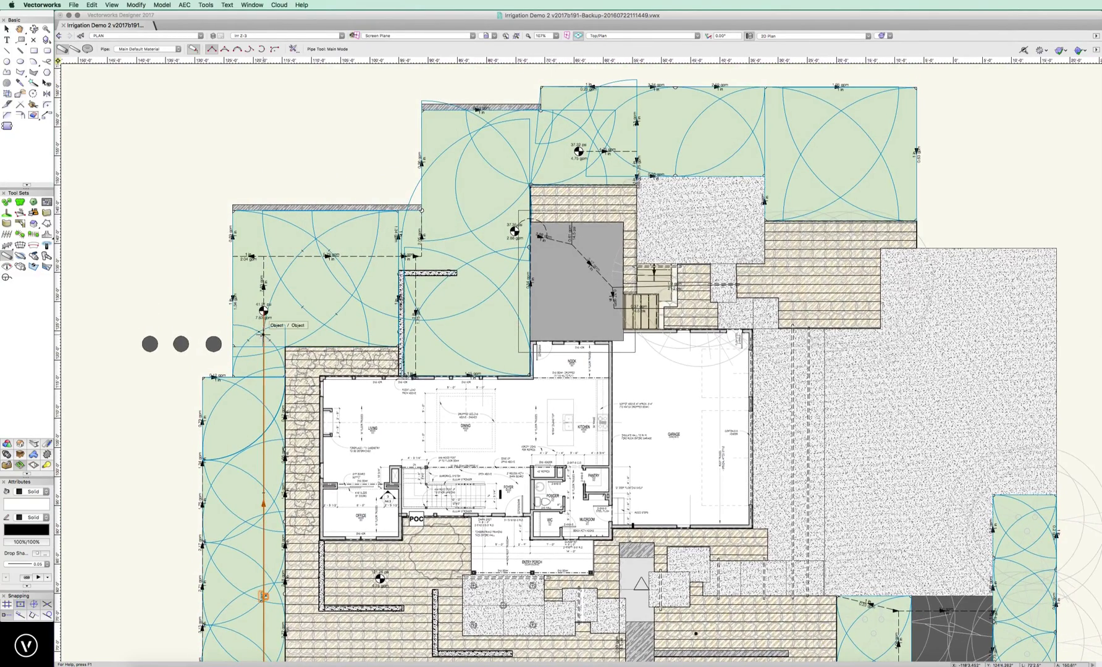
{"action": "left_click", "coordinate": [263, 335]}
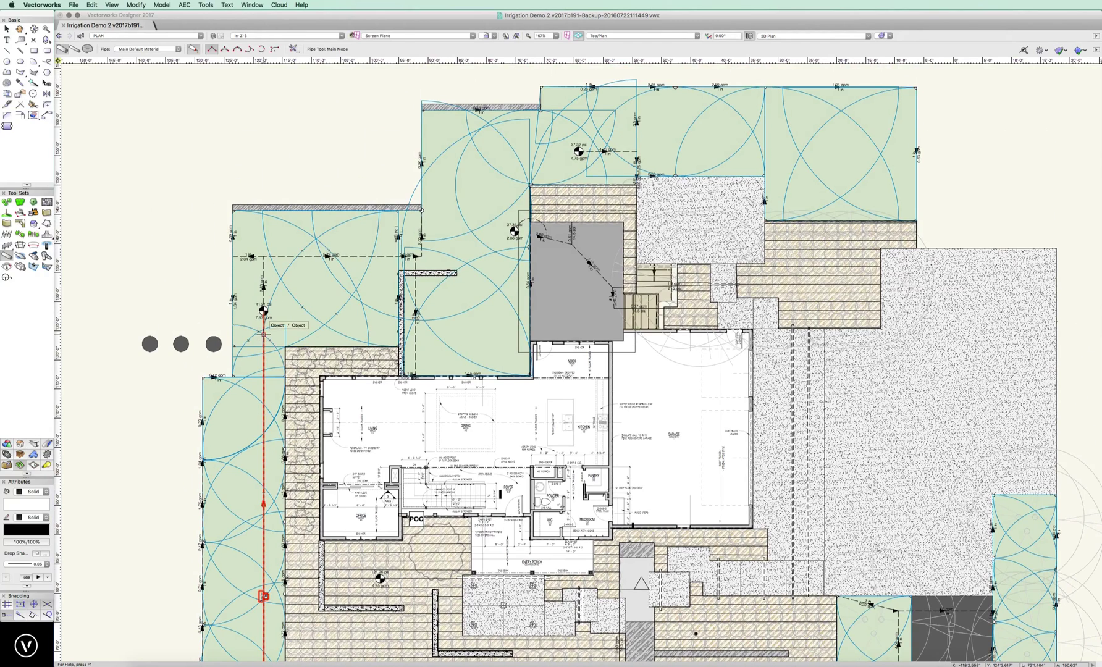
{"action": "left_click", "coordinate": [263, 334]}
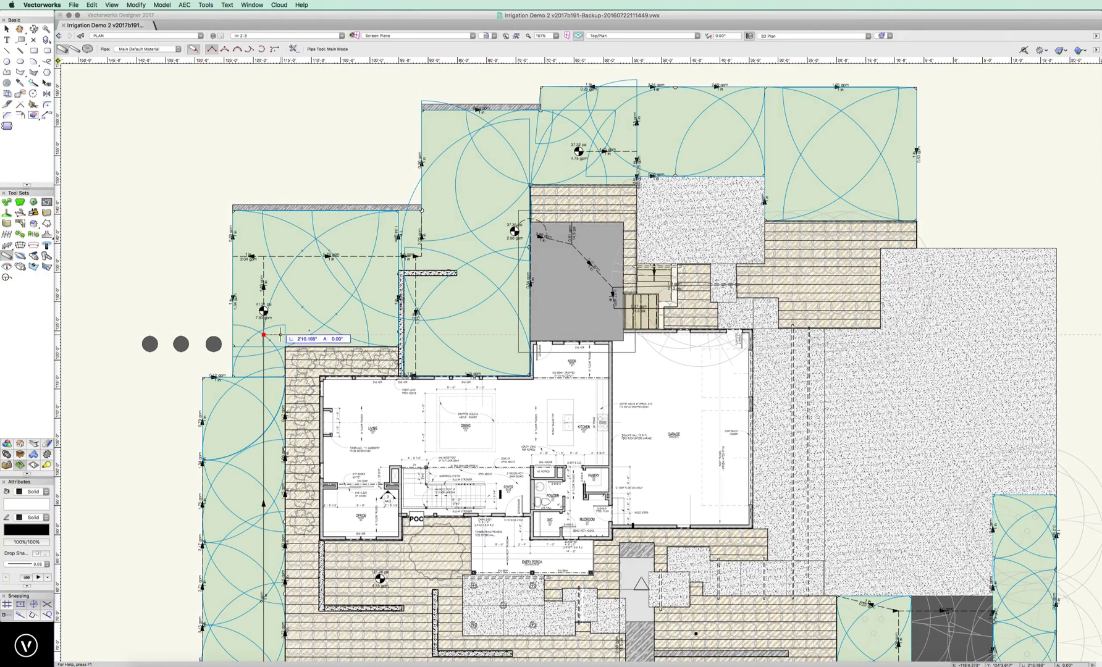
{"action": "left_click", "coordinate": [382, 267]}
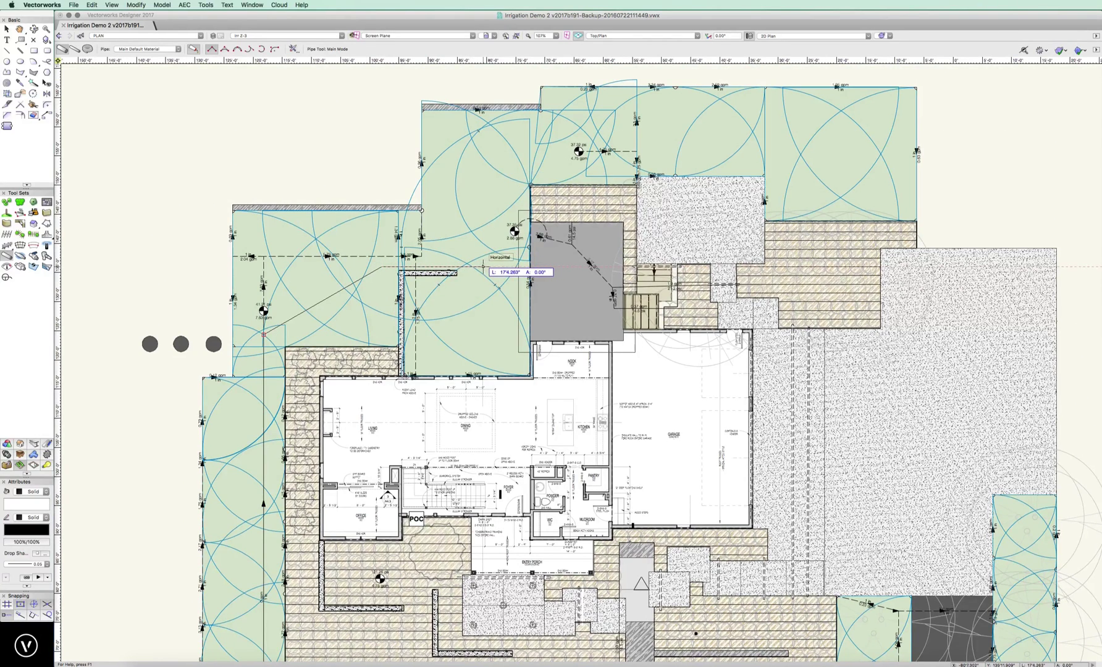
{"action": "left_click", "coordinate": [483, 267]}
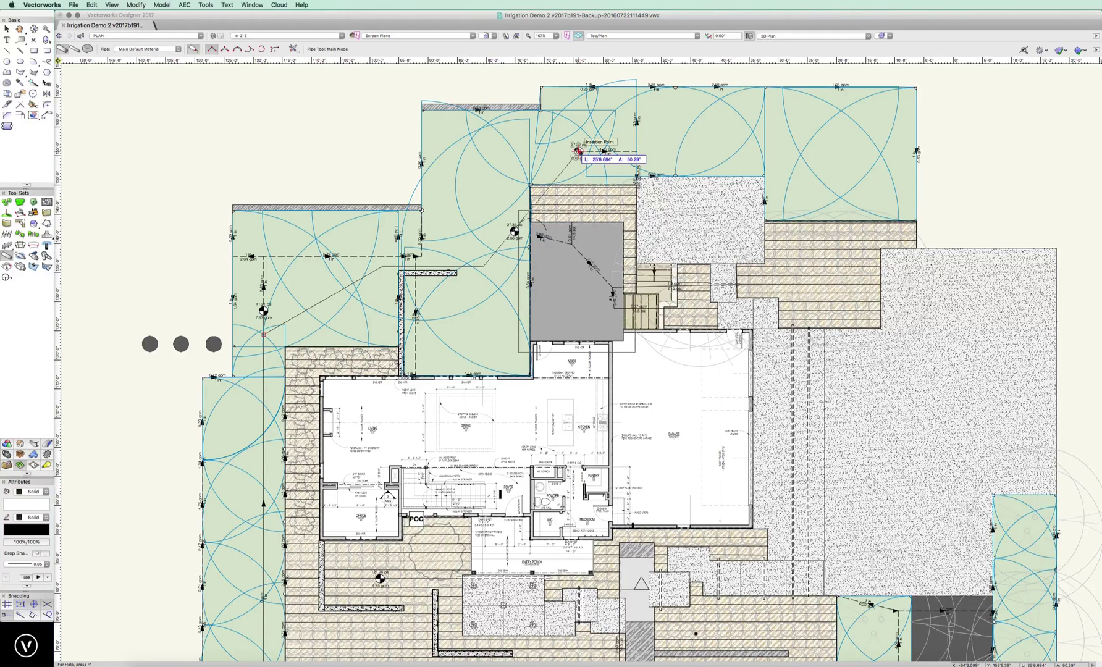
{"action": "left_click", "coordinate": [483, 151]}
{"action": "double_click", "coordinate": [578, 150]}
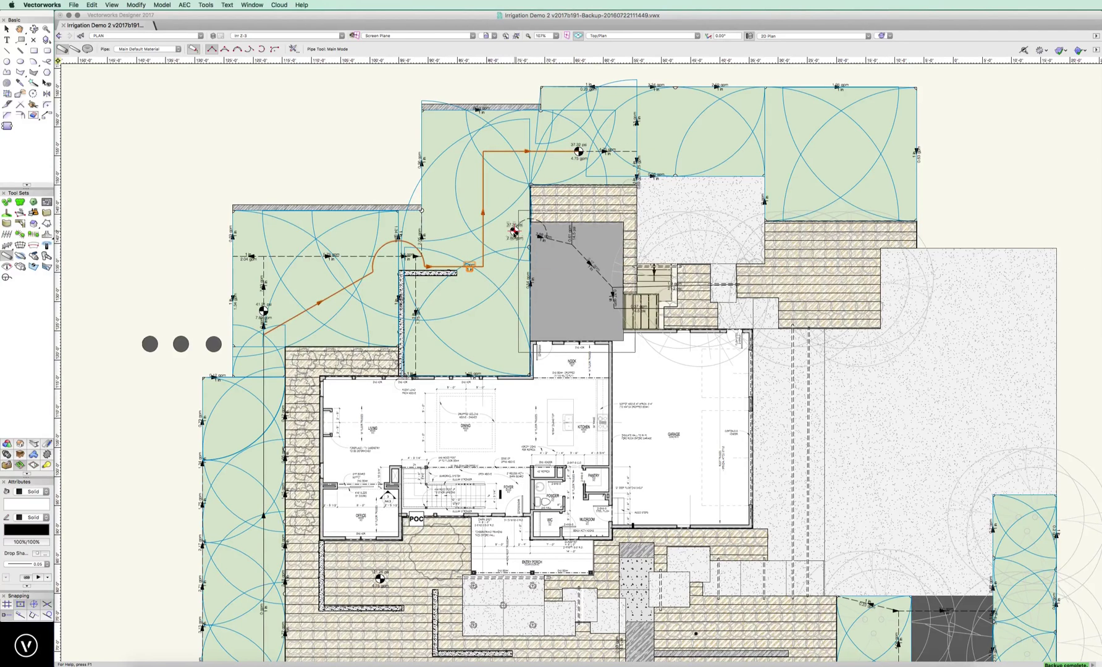
{"action": "left_click", "coordinate": [513, 231]}
{"action": "double_click", "coordinate": [493, 231]}
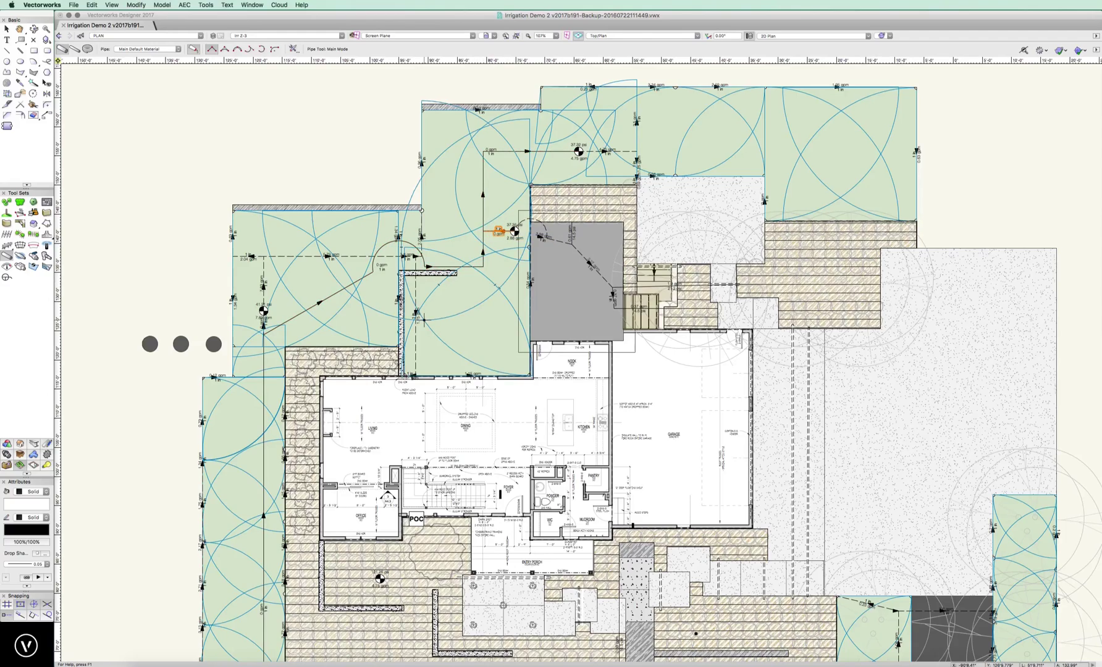
Step: Draw a main pipe from the corner of the west branch in the front lawn up to the POC
{"action": "scroll", "coordinate": [494, 232], "scroll_direction": "down", "scroll_amount": 5}
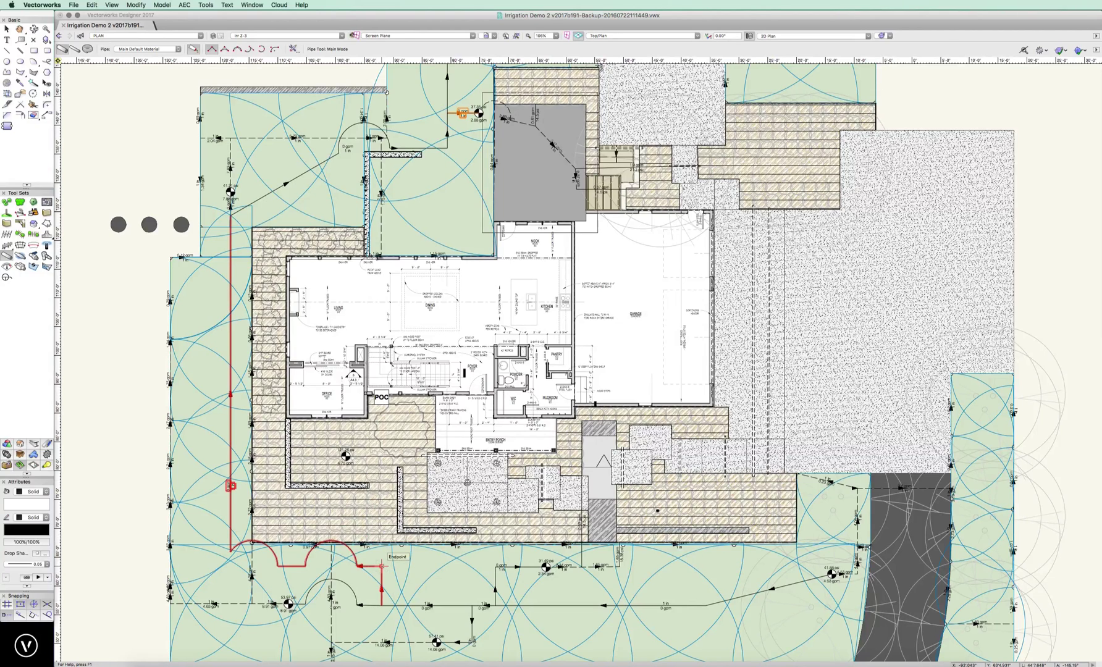
{"action": "left_click", "coordinate": [381, 566]}
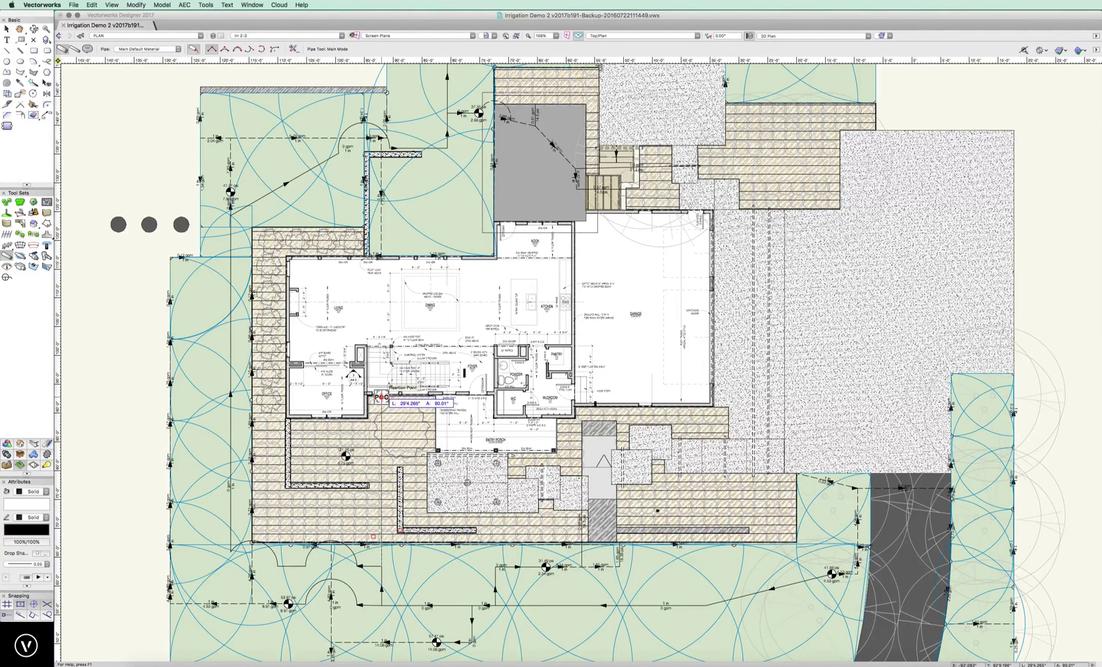
{"action": "double_click", "coordinate": [380, 397]}
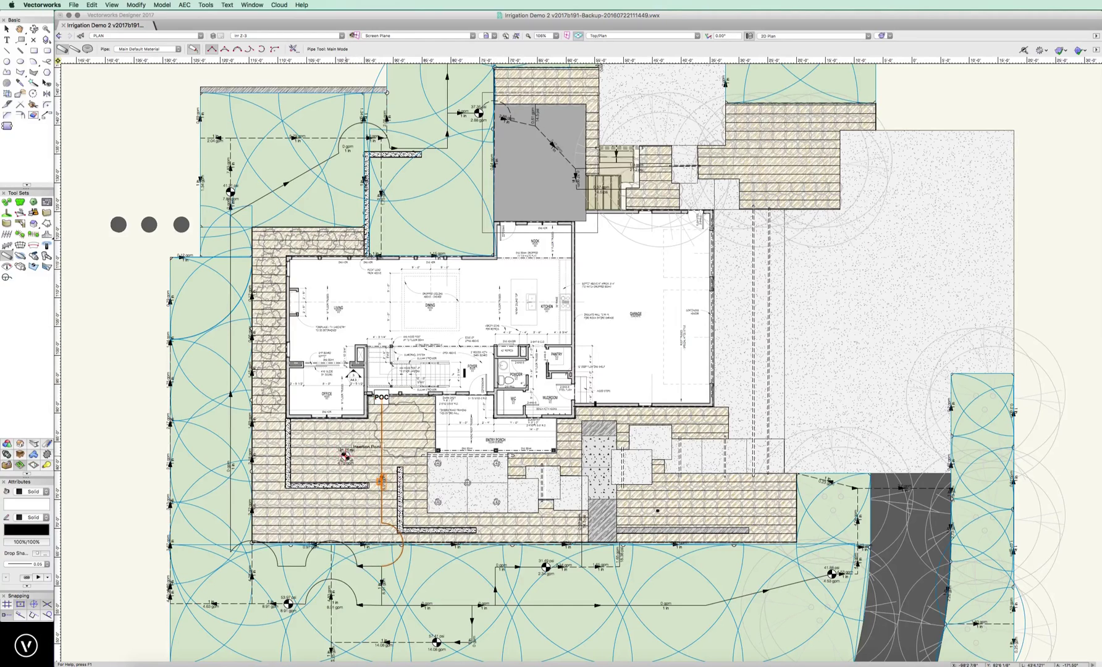
Step: Connect the valve on the paved area below the office to the vertical POC main with a main pipe
{"action": "left_click", "coordinate": [346, 455]}
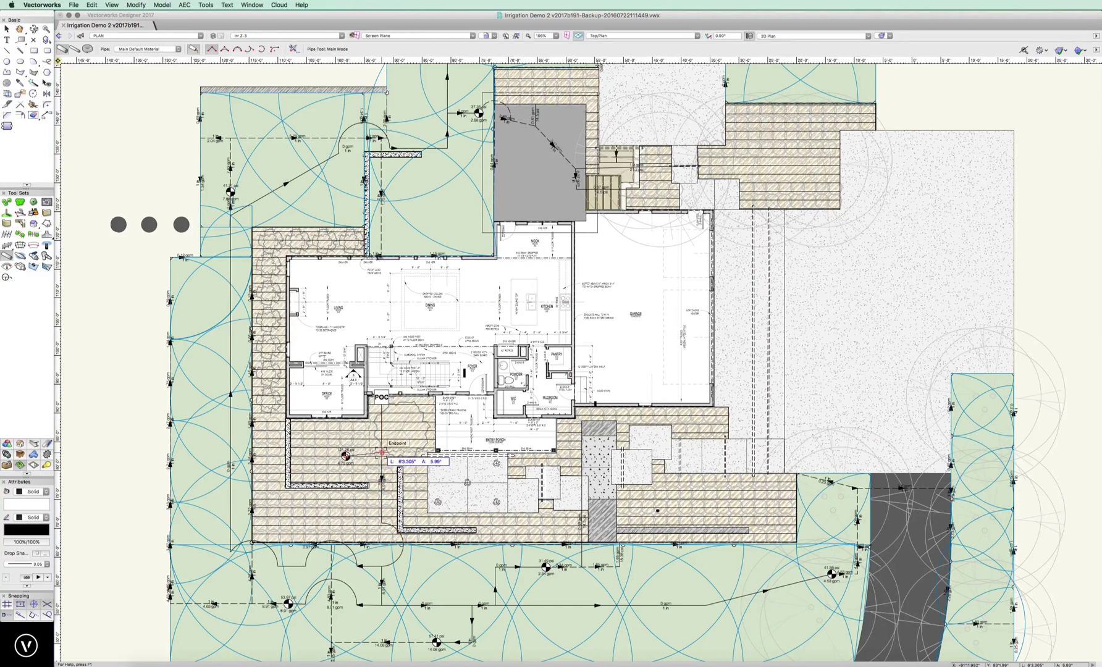
{"action": "left_click", "coordinate": [381, 452]}
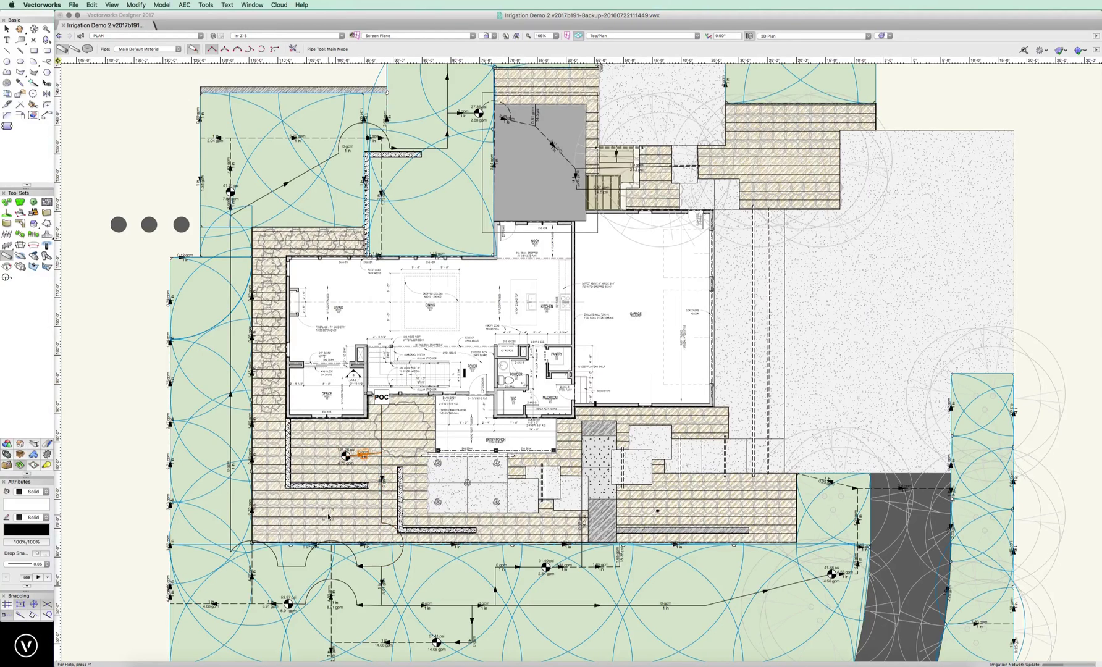
{"action": "key", "text": "x"}
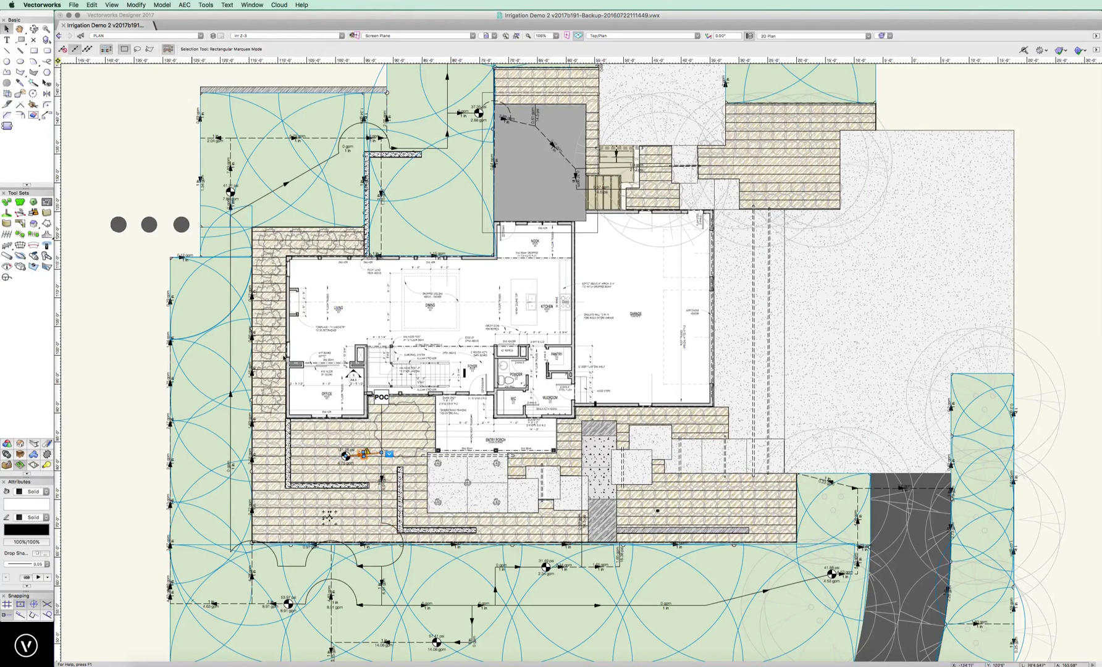
Step: Set the text size of the POC symbol and its pressure and flow labels to 8
{"action": "scroll", "coordinate": [390, 594], "scroll_direction": "up", "scroll_amount": 5}
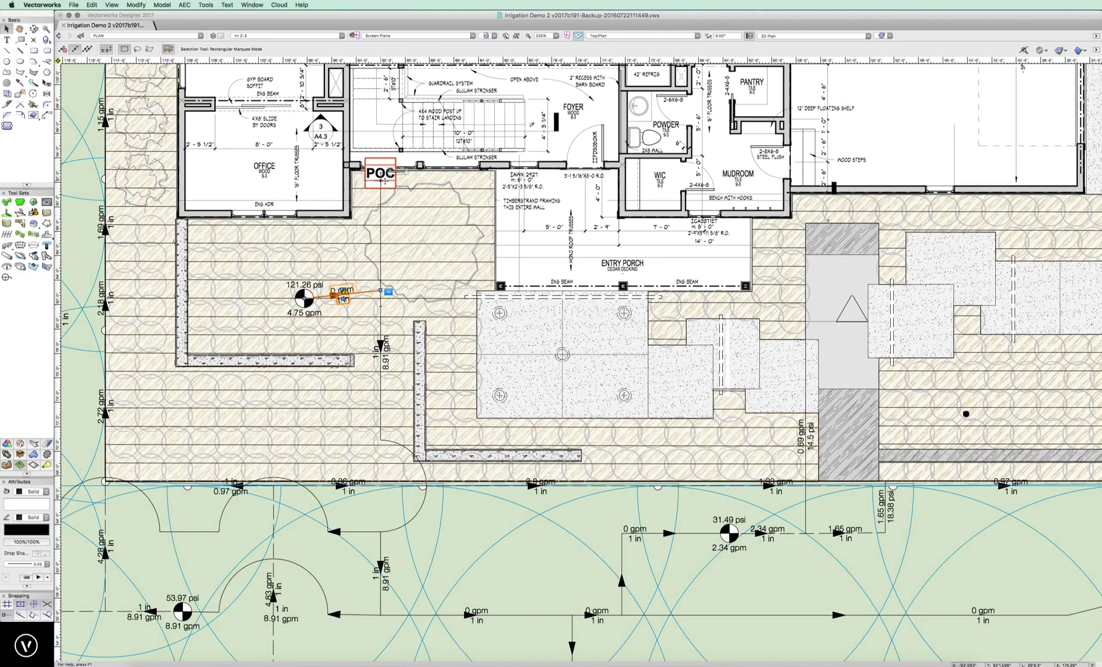
{"action": "left_click", "coordinate": [420, 198]}
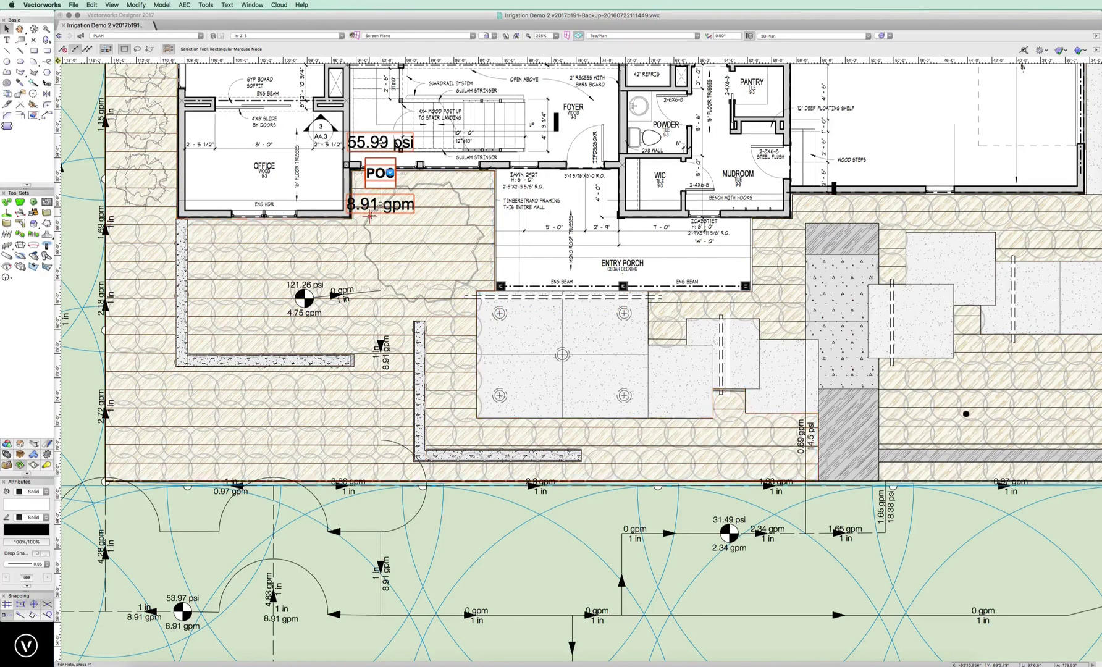
{"action": "left_click", "coordinate": [227, 5]}
{"action": "mouse_move", "coordinate": [278, 19]}
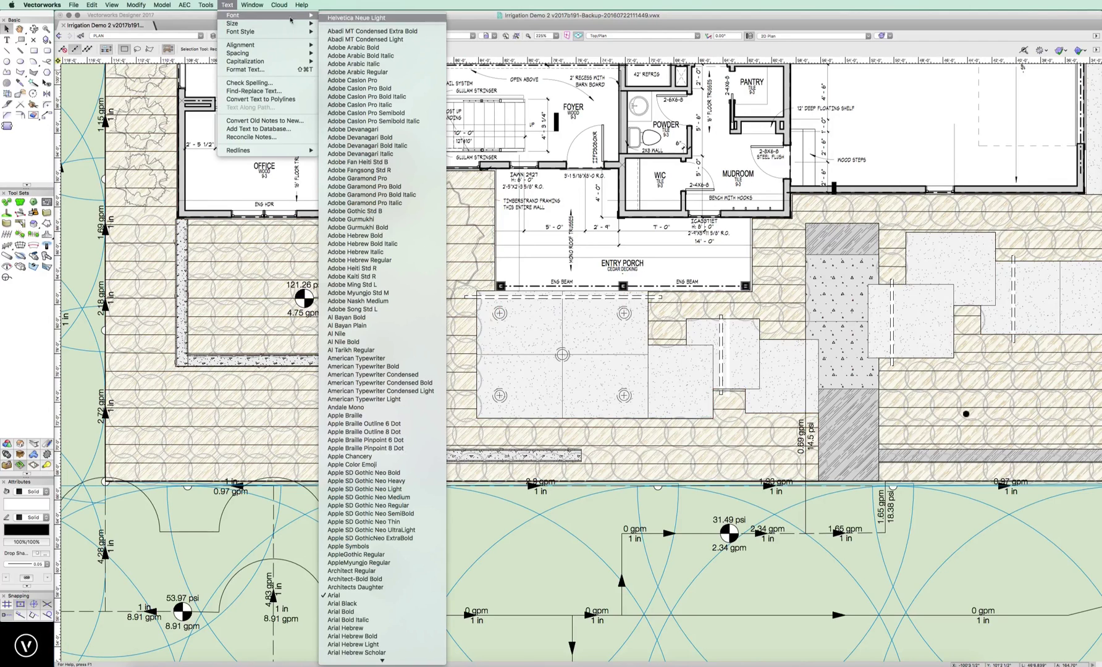
{"action": "left_click", "coordinate": [227, 5]}
{"action": "left_click", "coordinate": [228, 5]}
{"action": "mouse_move", "coordinate": [234, 24]}
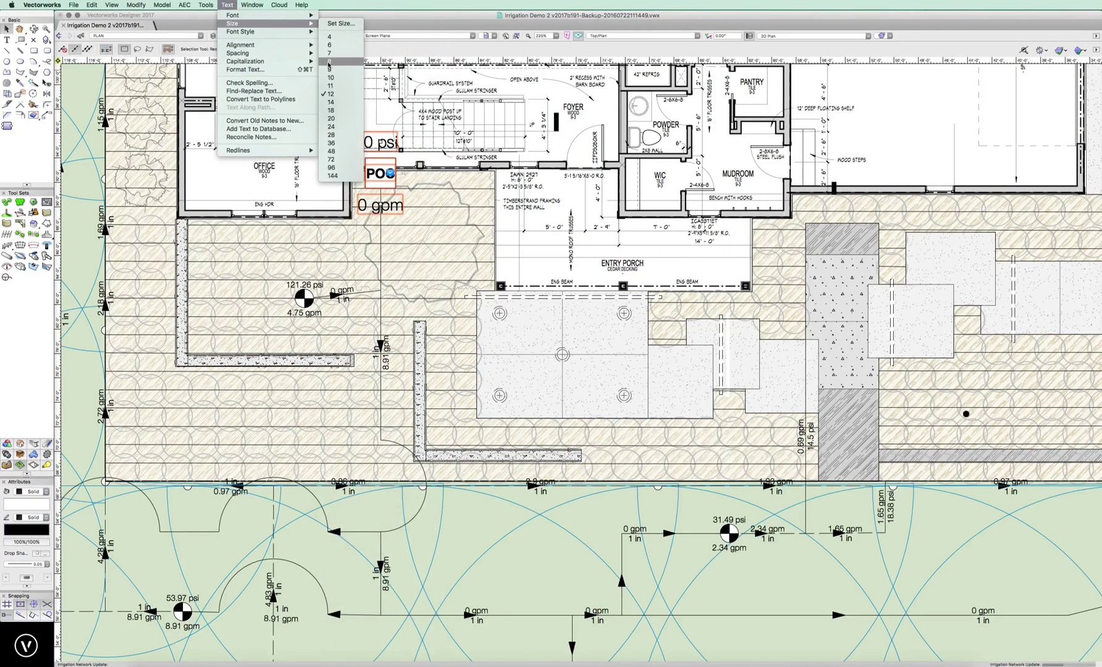
{"action": "left_click", "coordinate": [329, 62]}
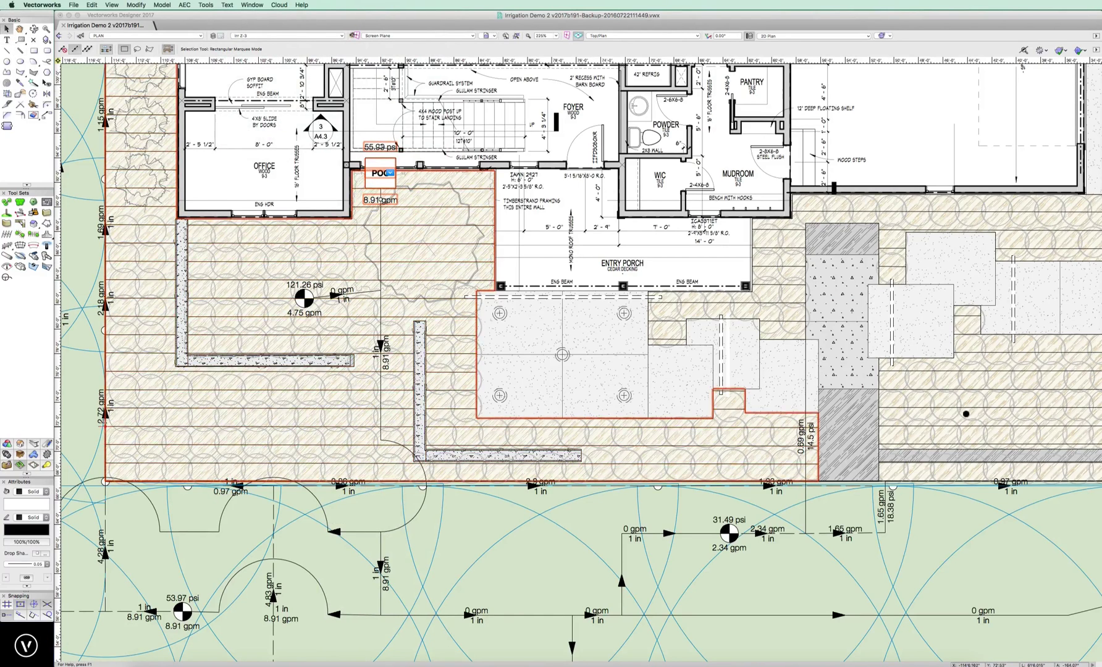
{"action": "key", "text": "Escape"}
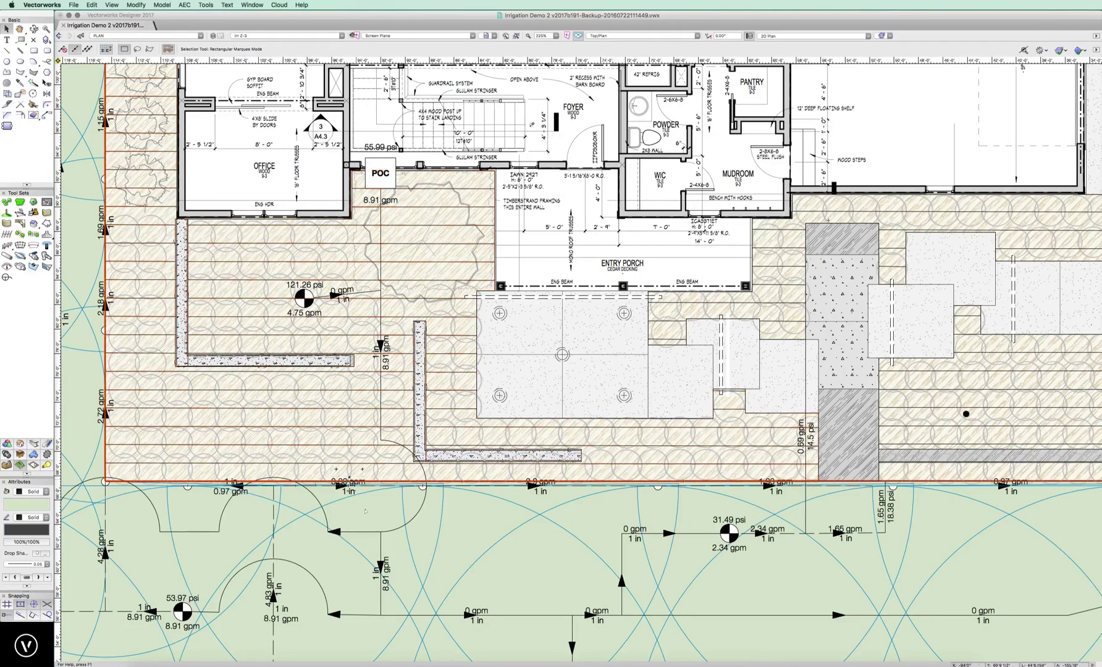
Step: Shrink the two oversized pipe jumps in the west front lawn, flipping the lower one beneath its main and keeping the upper one above its main
{"action": "scroll", "coordinate": [409, 551], "scroll_direction": "down", "scroll_amount": 3}
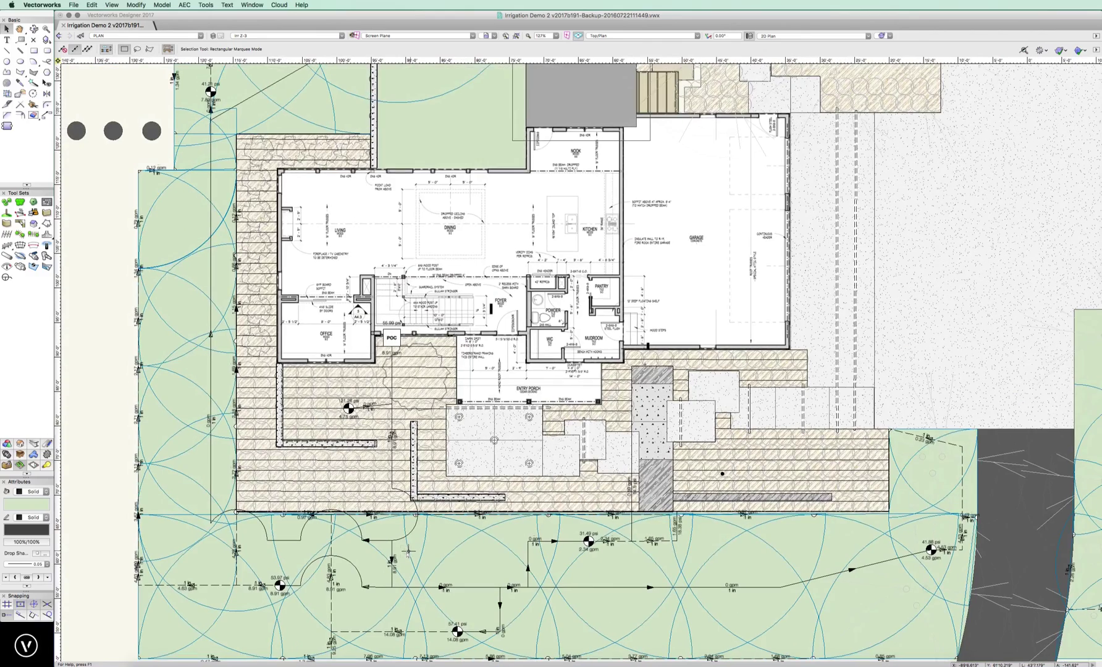
{"action": "middle_click_drag", "start_coordinate": [386, 628], "coordinate": [490, 490]}
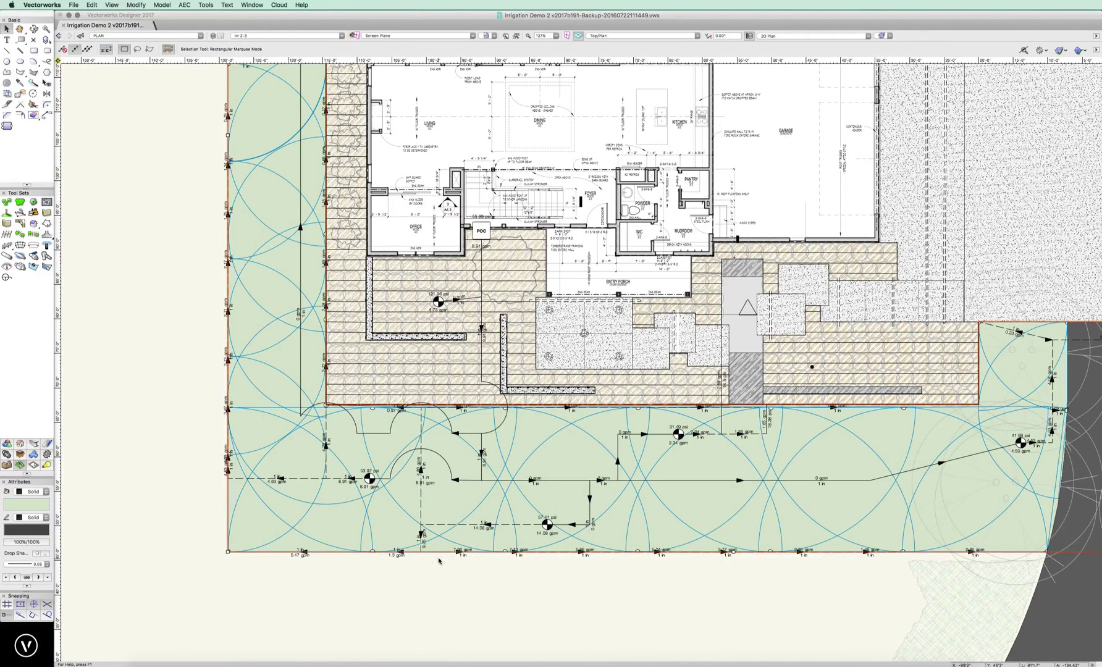
{"action": "scroll", "coordinate": [438, 560], "scroll_direction": "down", "scroll_amount": 4}
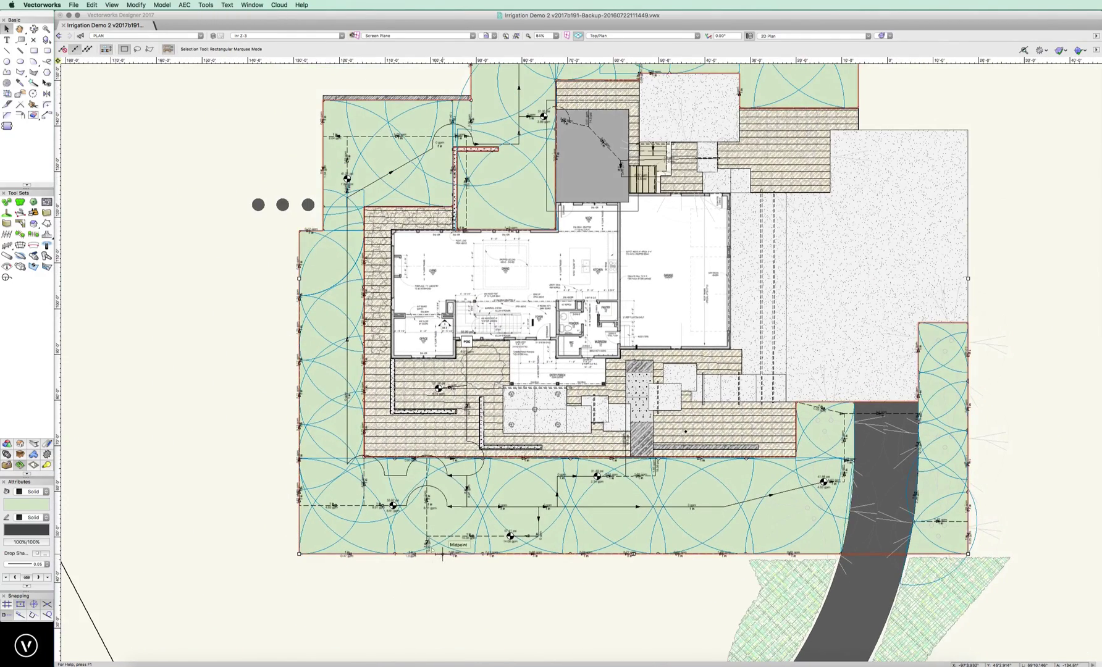
{"action": "middle_click_drag", "start_coordinate": [264, 402], "coordinate": [218, 440]}
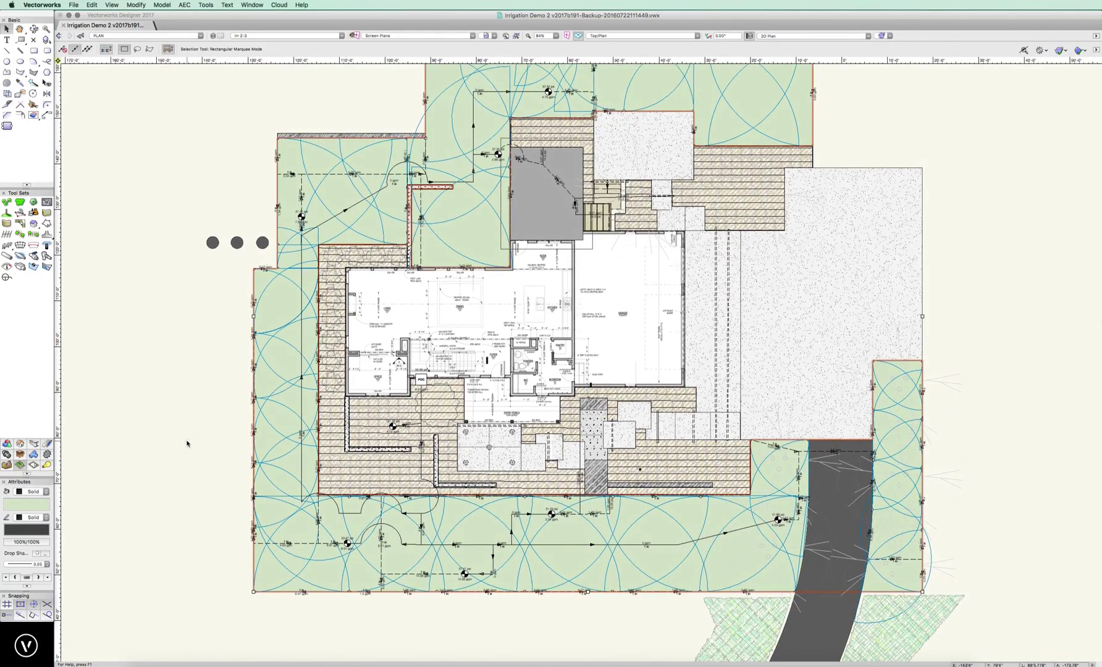
{"action": "scroll", "coordinate": [221, 347], "scroll_direction": "down", "scroll_amount": 1}
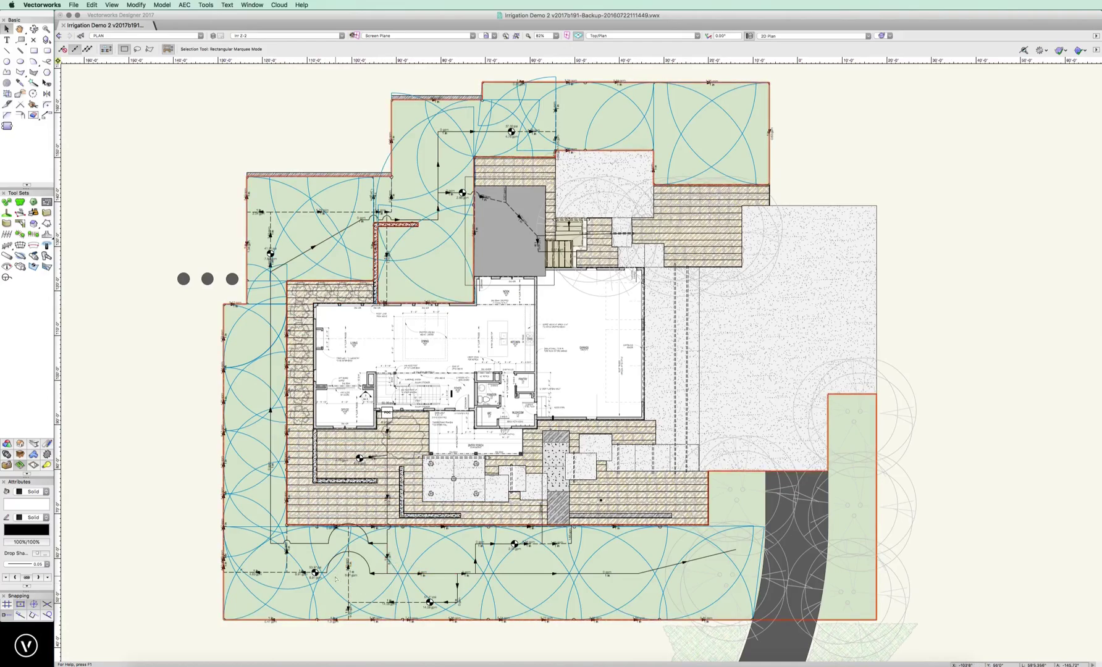
{"action": "scroll", "coordinate": [361, 588], "scroll_direction": "up", "scroll_amount": 5}
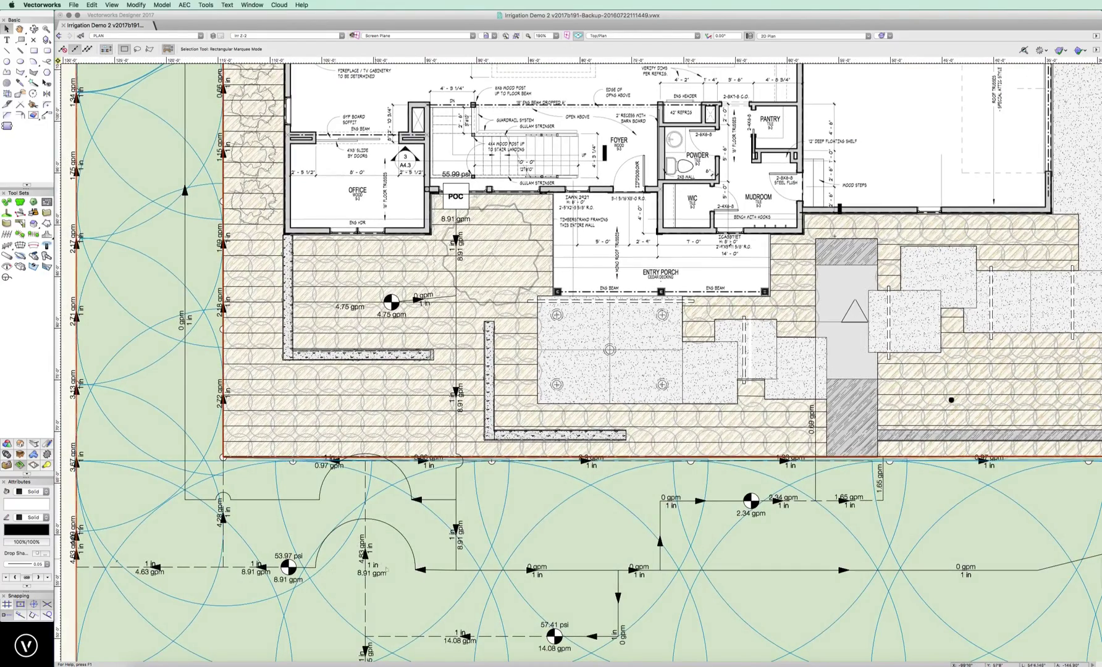
{"action": "scroll", "coordinate": [345, 598], "scroll_direction": "up", "scroll_amount": 5}
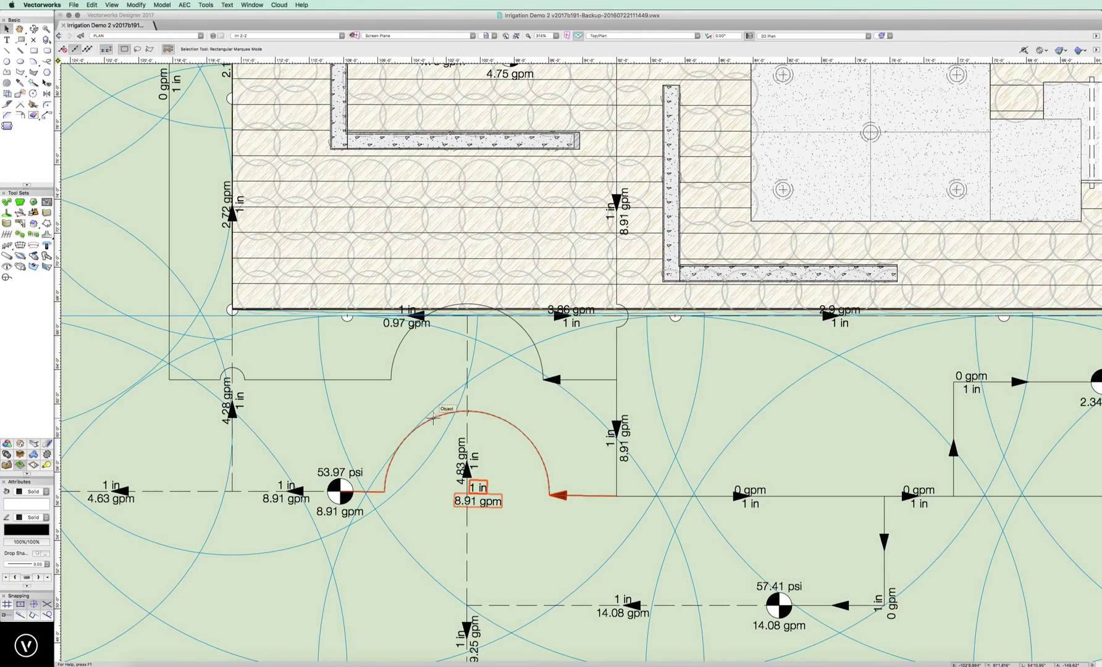
{"action": "left_click", "coordinate": [433, 421]}
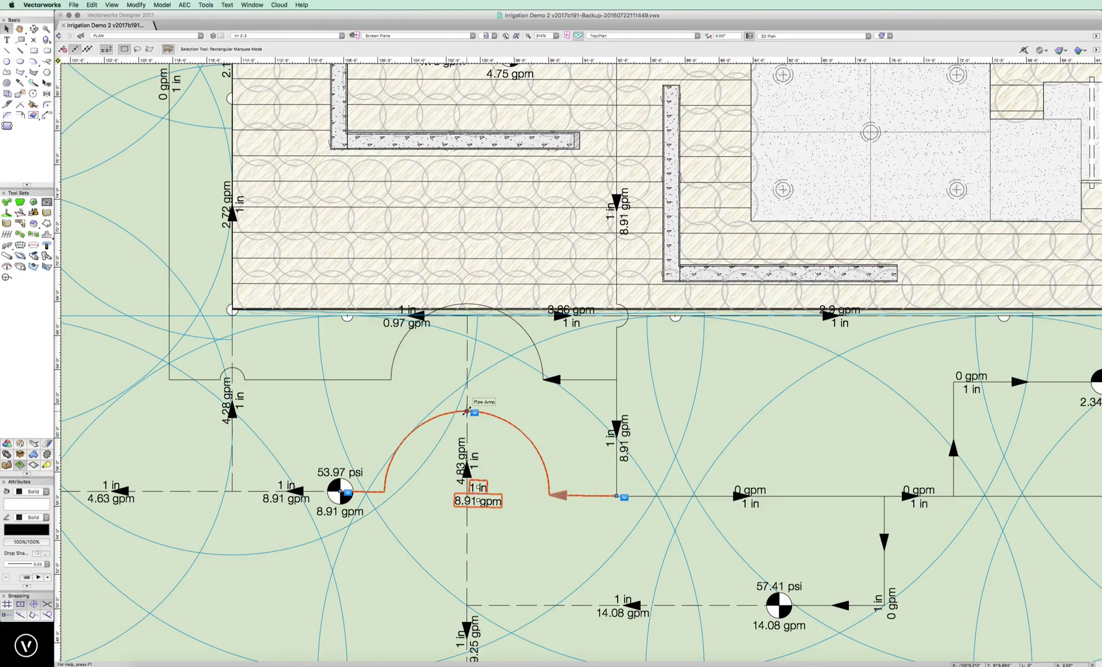
{"action": "left_click_drag", "start_coordinate": [467, 411], "coordinate": [473, 531]}
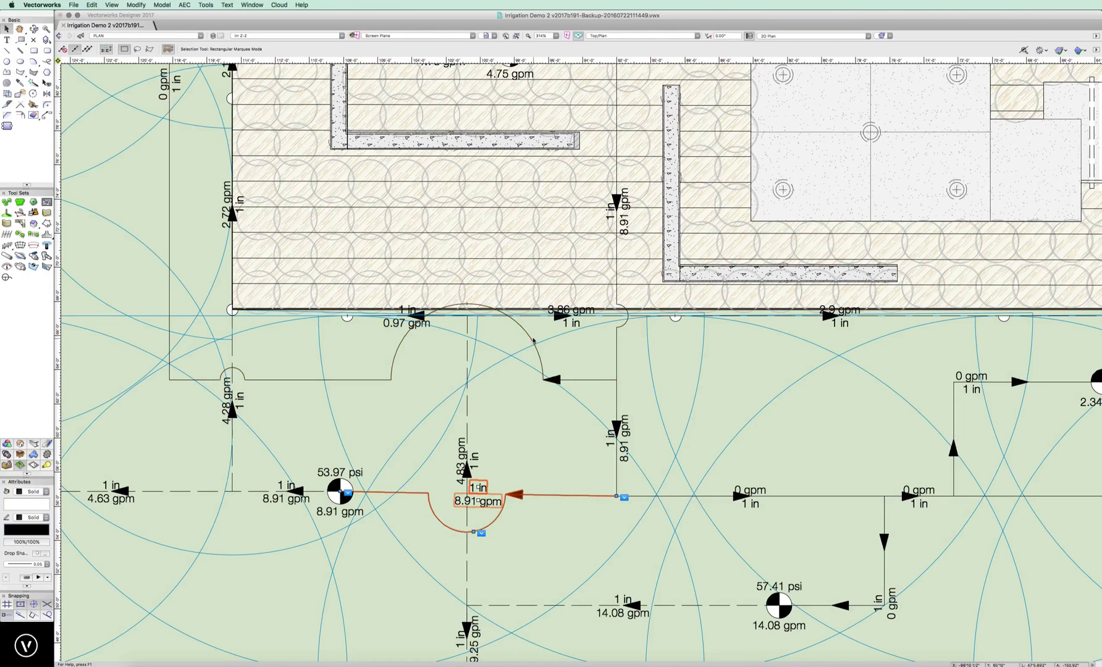
{"action": "left_click", "coordinate": [466, 305]}
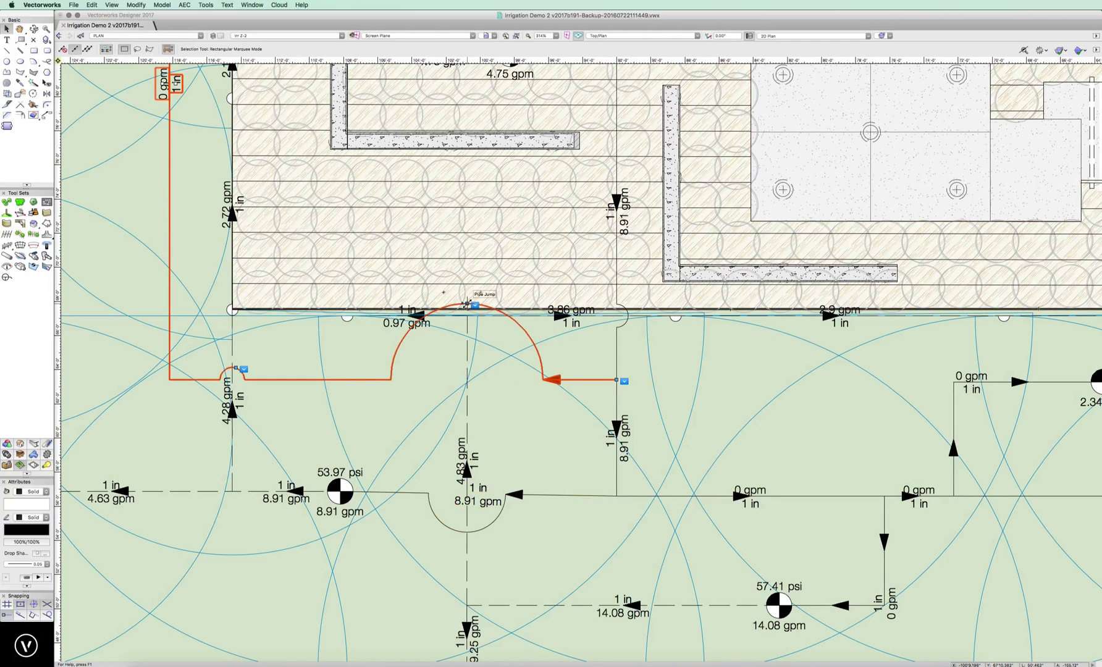
{"action": "left_click_drag", "start_coordinate": [466, 305], "coordinate": [466, 365]}
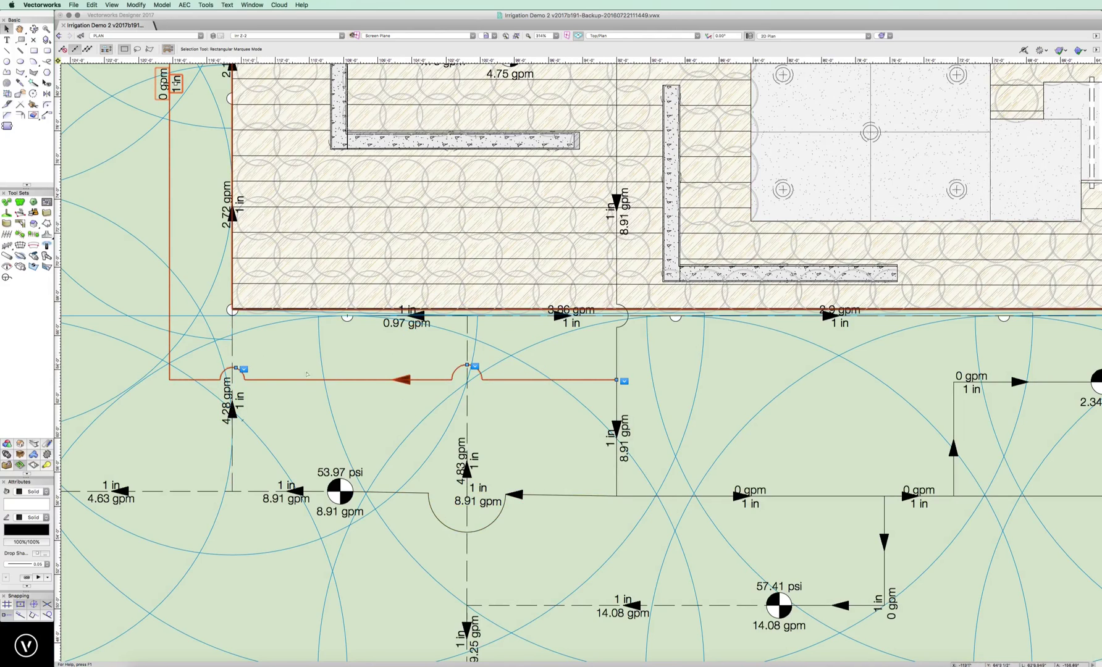